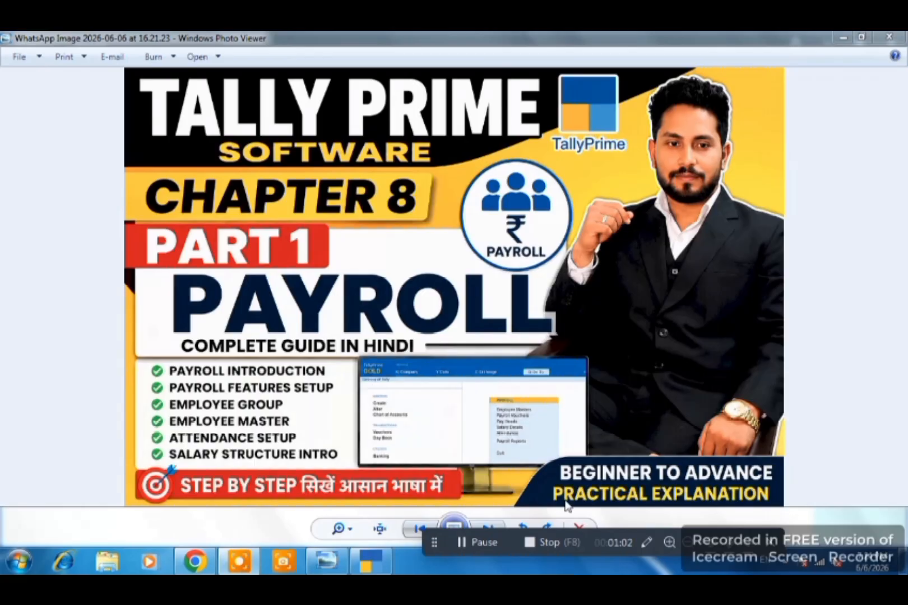
- Switch to TallyPrime, open the company features of Abcds and accept the GST registration details with their existing values
{"action": "left_click", "coordinate": [364, 563]}
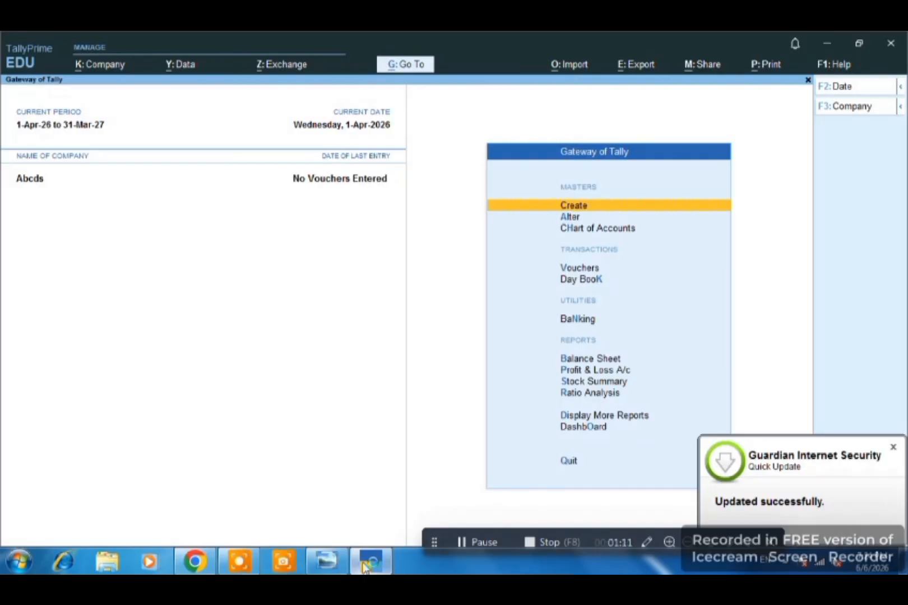
{"action": "key", "text": "F11"}
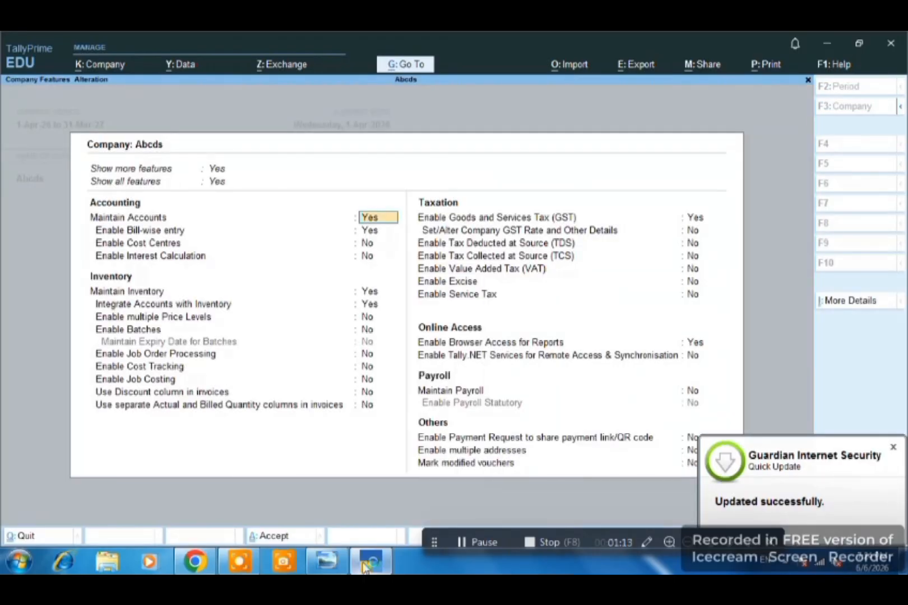
{"action": "key", "text": "Return"}
{"action": "key", "text": "Return"}
{"action": "key", "text": "Return"}
{"action": "key", "text": "Return"}
{"action": "key", "text": "Return"}
{"action": "key", "text": "Return"}
{"action": "key", "text": "Return"}
{"action": "key", "text": "Return"}
{"action": "key", "text": "Return"}
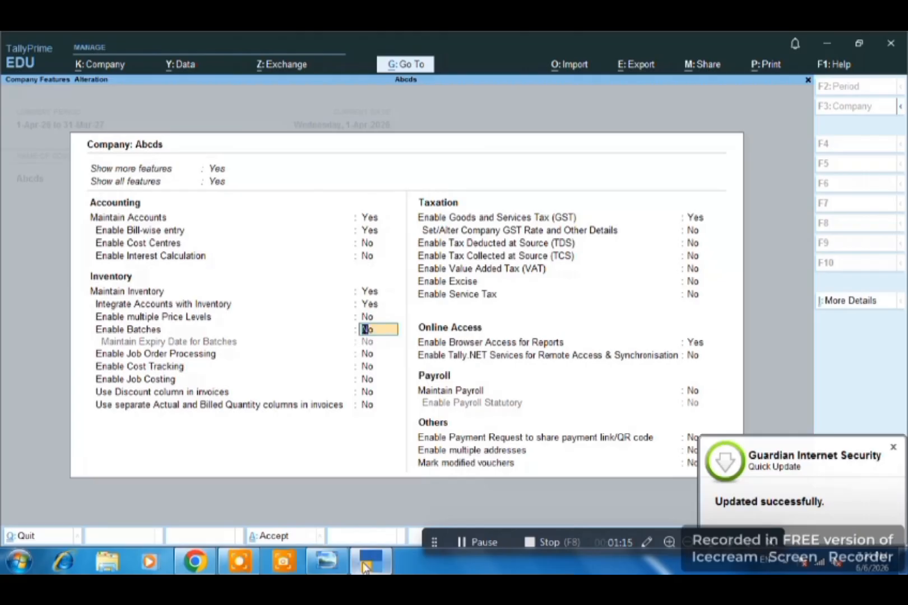
{"action": "key", "text": "Return"}
{"action": "key", "text": "Return"}
{"action": "key", "text": "Return"}
{"action": "key", "text": "Return"}
{"action": "key", "text": "Return"}
{"action": "key", "text": "Return"}
{"action": "key", "text": "Return"}
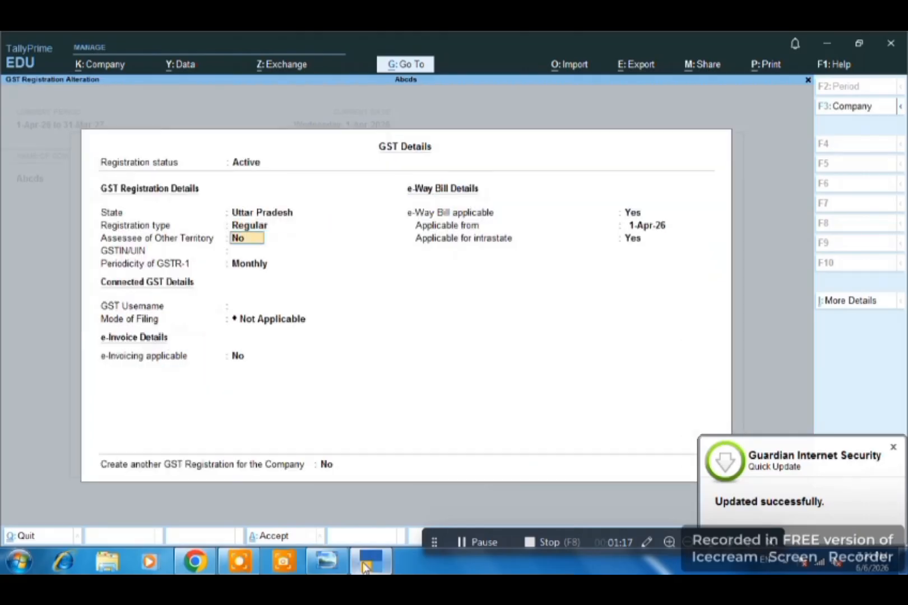
{"action": "key", "text": "Return"}
{"action": "key", "text": "ctrl+a"}
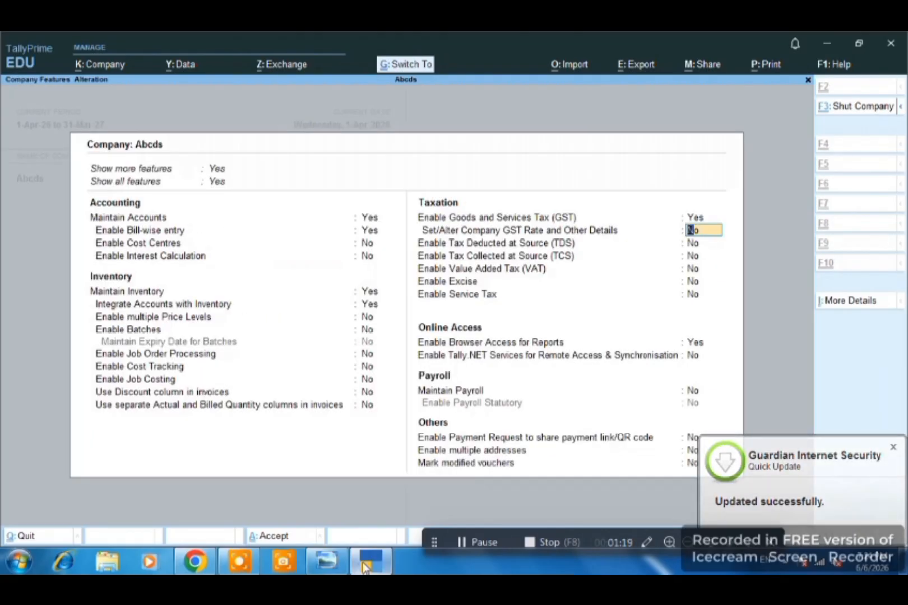
- Set Maintain Payroll and Enable Payroll Statutory to Yes in the company features
{"action": "key", "text": "Return"}
{"action": "key", "text": "Return"}
{"action": "key", "text": "Return"}
{"action": "key", "text": "Return"}
{"action": "key", "text": "Return"}
{"action": "key", "text": "Return"}
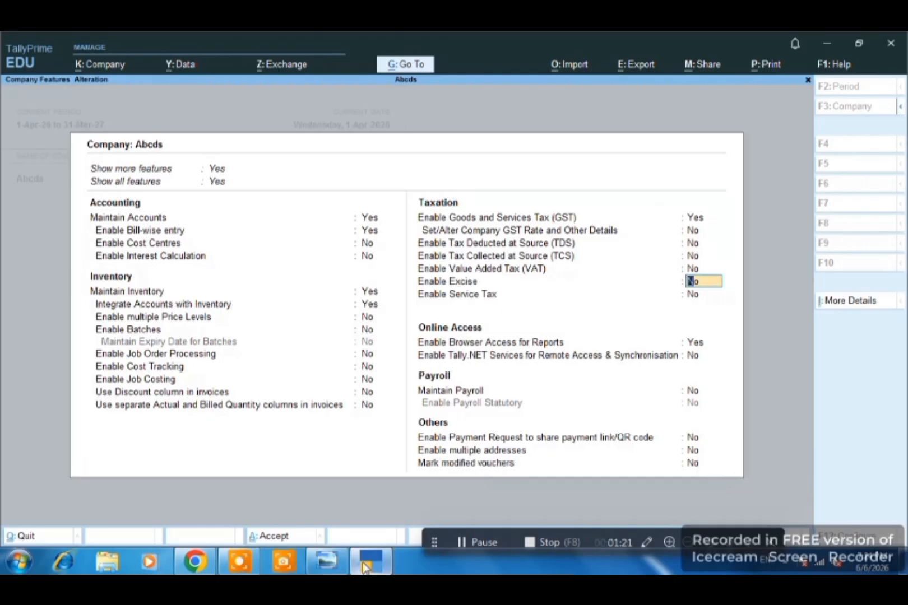
{"action": "key", "text": "Return"}
{"action": "key", "text": "Return"}
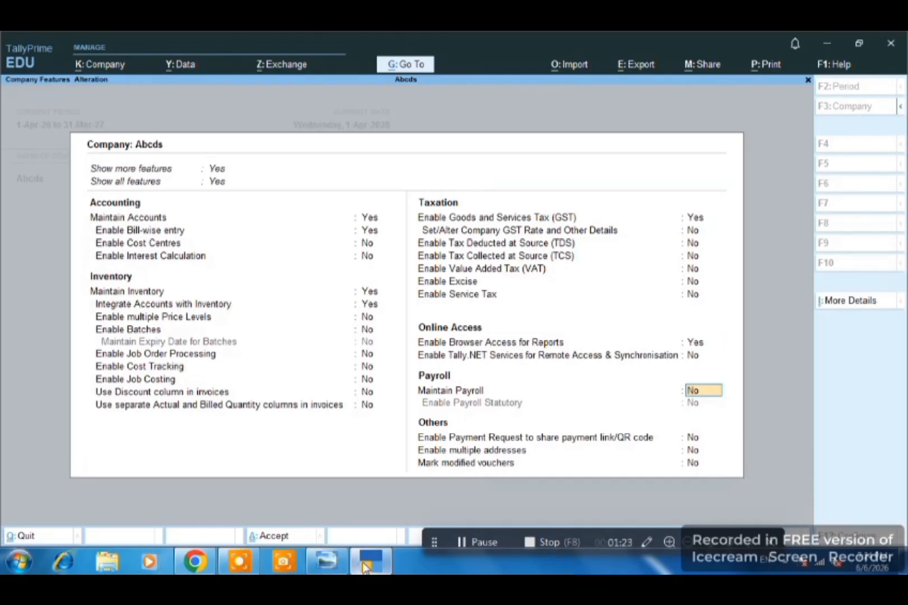
{"action": "type", "text": "y"}
{"action": "key", "text": "Return"}
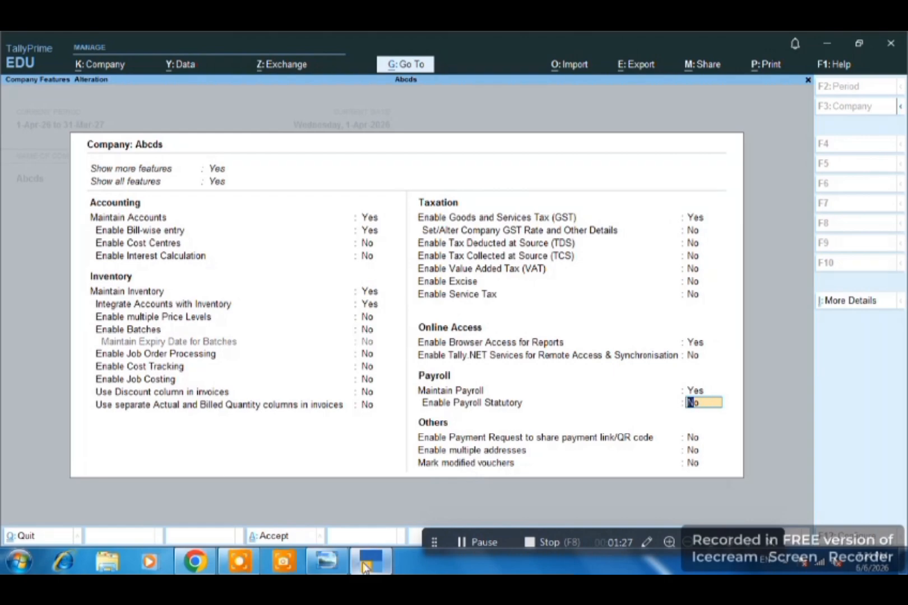
{"action": "type", "text": "y"}
{"action": "key", "text": "Return"}
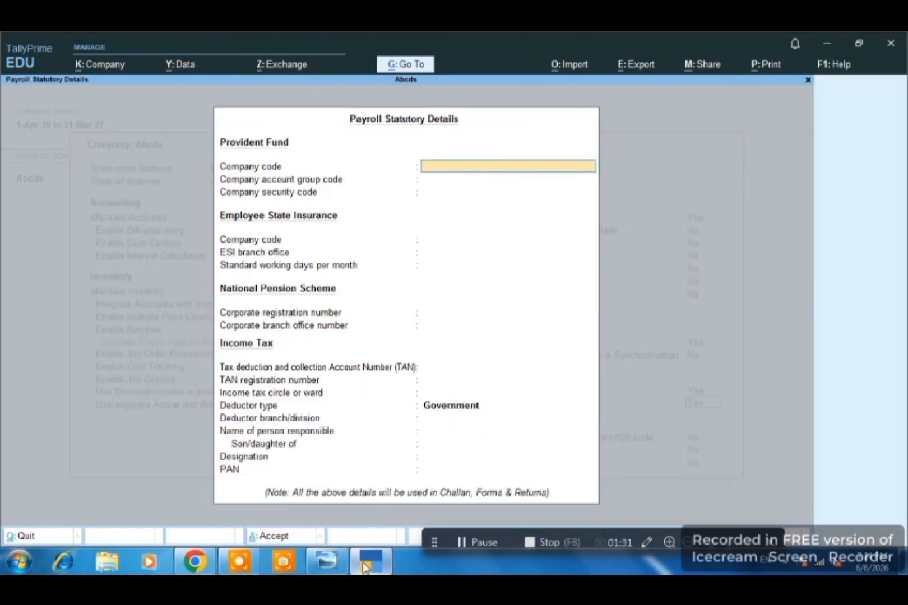
- Leave the payroll statutory details blank, accept them and save the company features
{"action": "key", "text": "Return"}
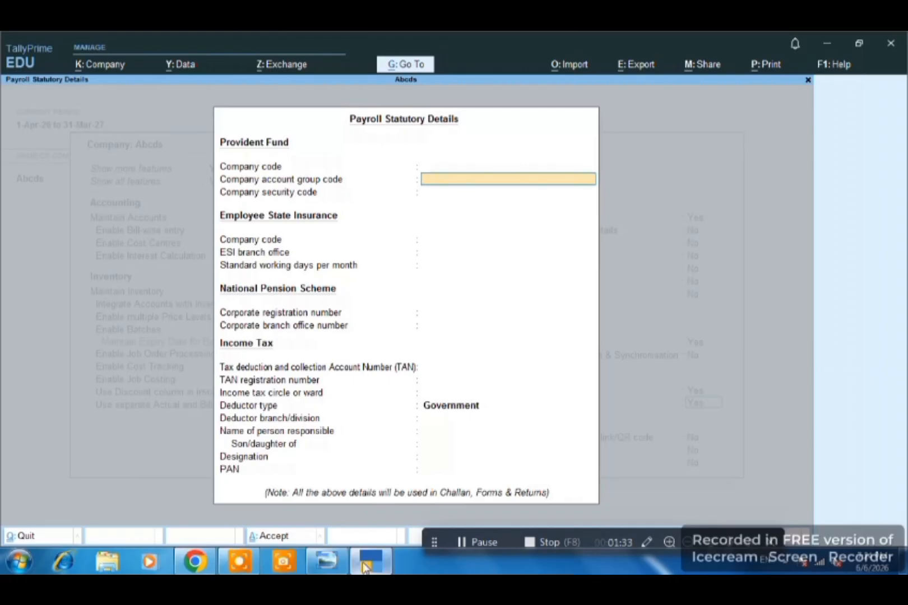
{"action": "key", "text": "Return"}
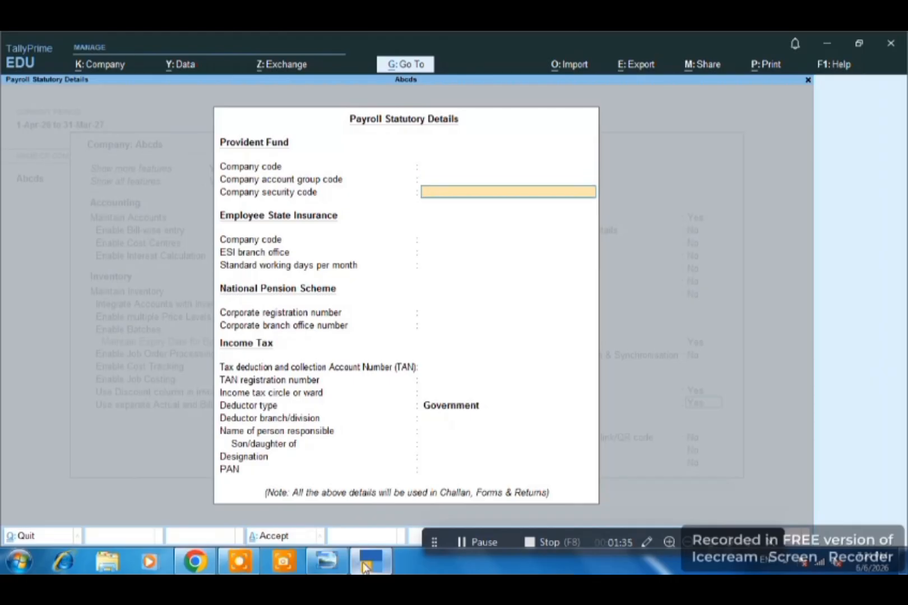
{"action": "key", "text": "Return"}
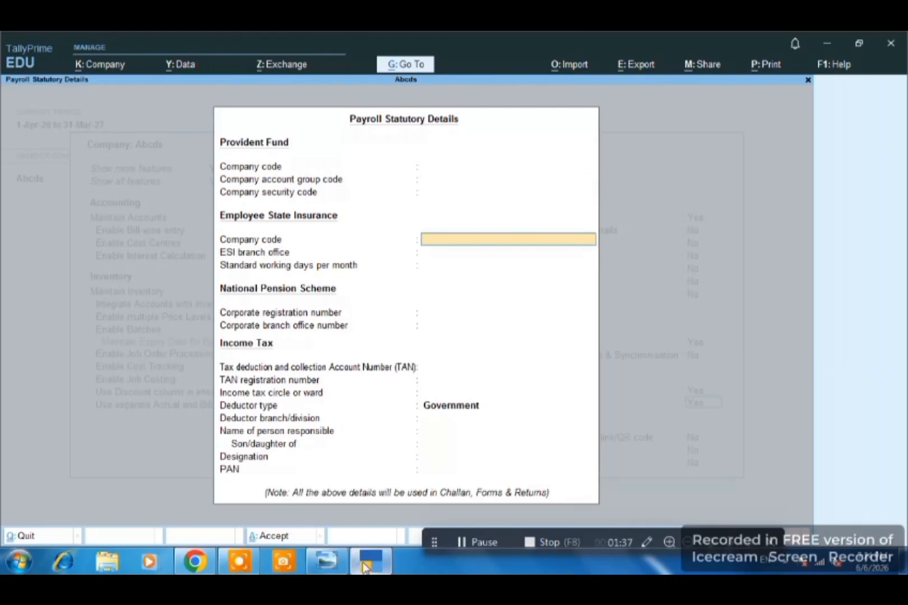
{"action": "key", "text": "Return"}
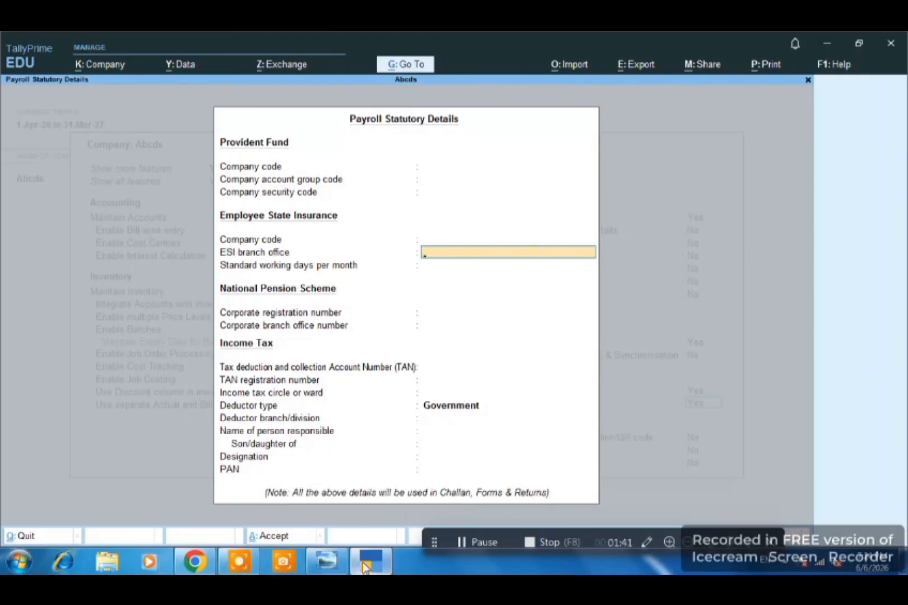
{"action": "key", "text": "Return"}
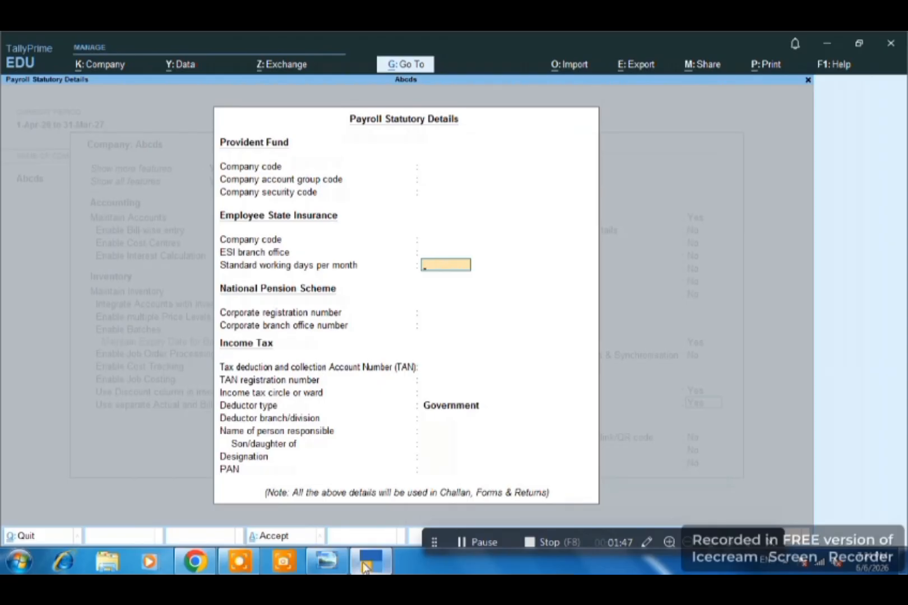
{"action": "key", "text": "Return"}
{"action": "key", "text": "Return"}
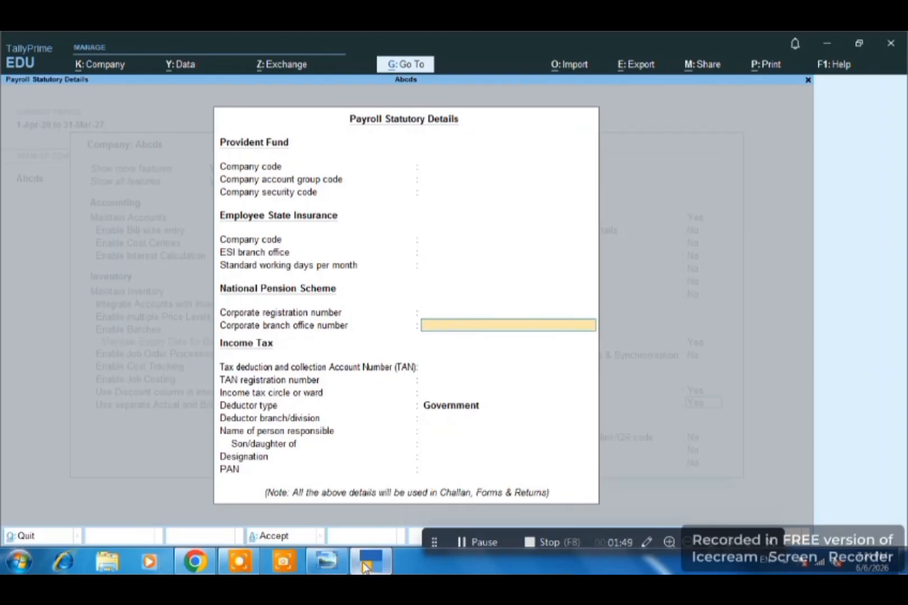
{"action": "key", "text": "Return"}
{"action": "key", "text": "Return"}
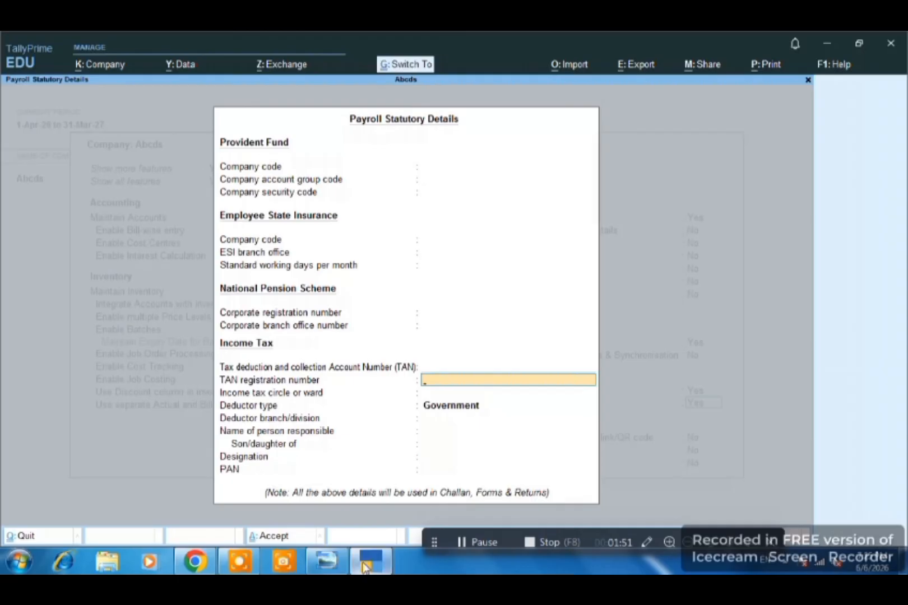
{"action": "key", "text": "ctrl+a"}
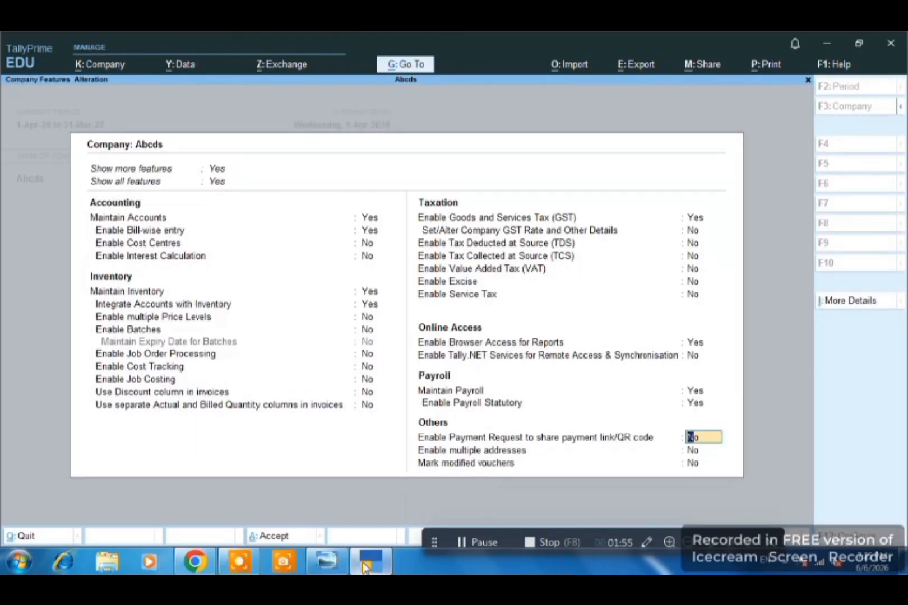
{"action": "key", "text": "ctrl+a"}
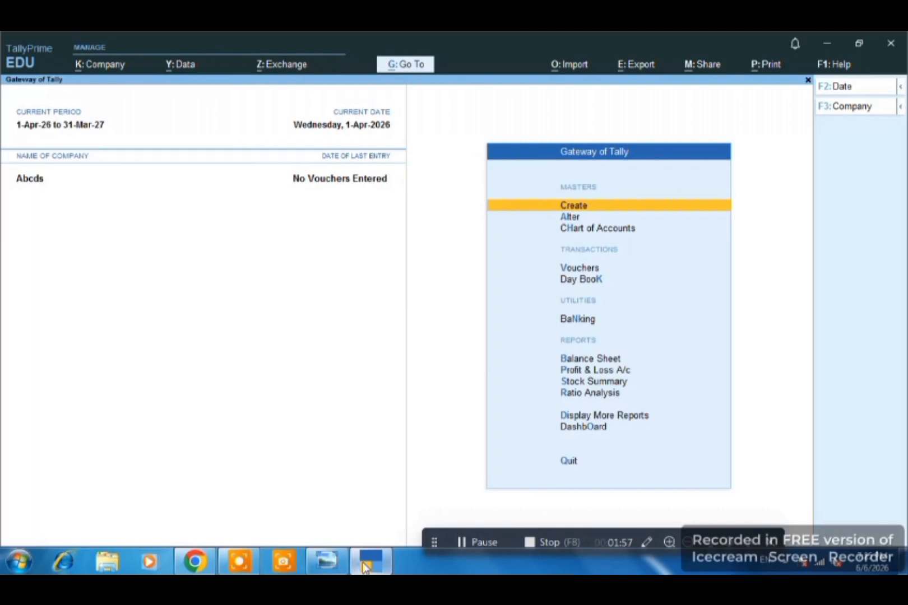
{"action": "key", "text": "d"}
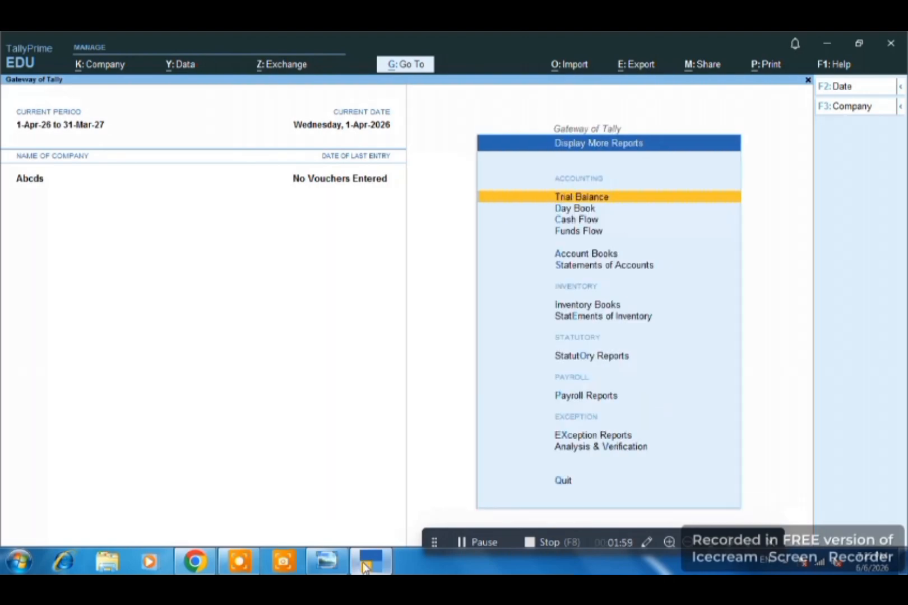
{"action": "key", "text": "Escape"}
{"action": "key", "text": "Up"}
{"action": "key", "text": "Down"}
{"action": "key", "text": "Down"}
{"action": "key", "text": "Down"}
{"action": "key", "text": "Down"}
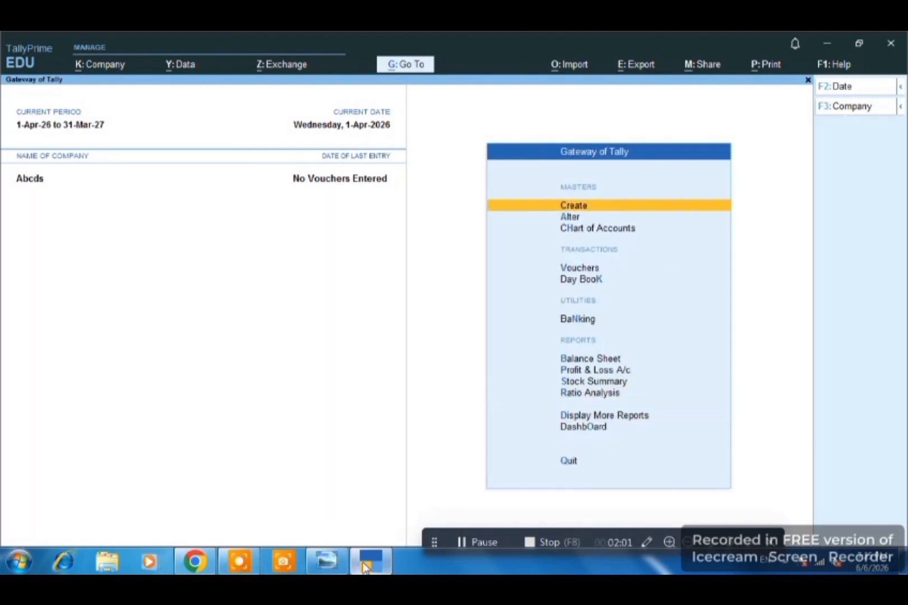
- Start creating an Employee Group master and dismiss the Windows color scheme message without choosing an option
{"action": "key", "text": "Return"}
{"action": "key", "text": "Down"}
{"action": "key", "text": "Down"}
{"action": "key", "text": "Down"}
{"action": "key", "text": "Down"}
{"action": "key", "text": "Down"}
{"action": "key", "text": "Down"}
{"action": "key", "text": "Down"}
{"action": "key", "text": "Down"}
{"action": "key", "text": "Down"}
{"action": "key", "text": "Down"}
{"action": "key", "text": "Down"}
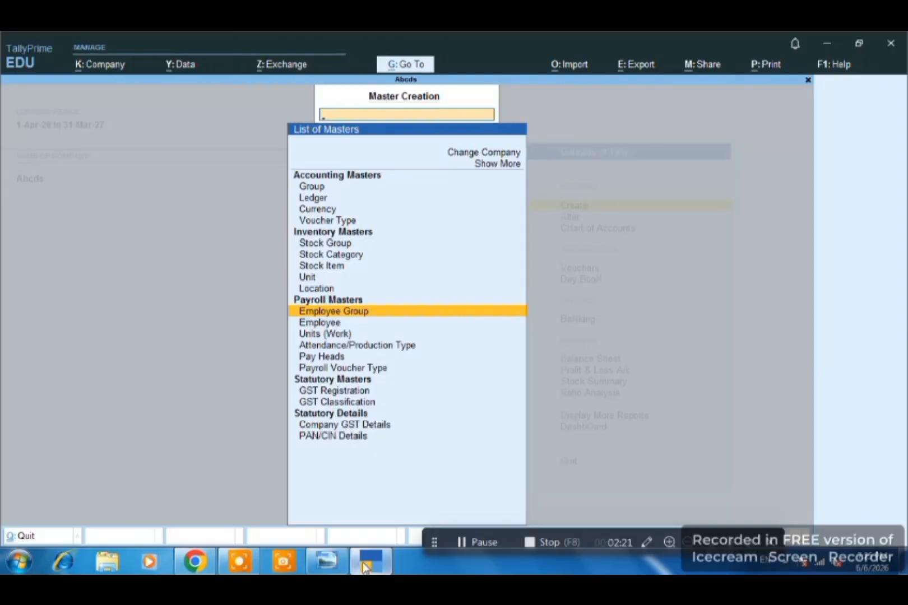
{"action": "key", "text": "Return"}
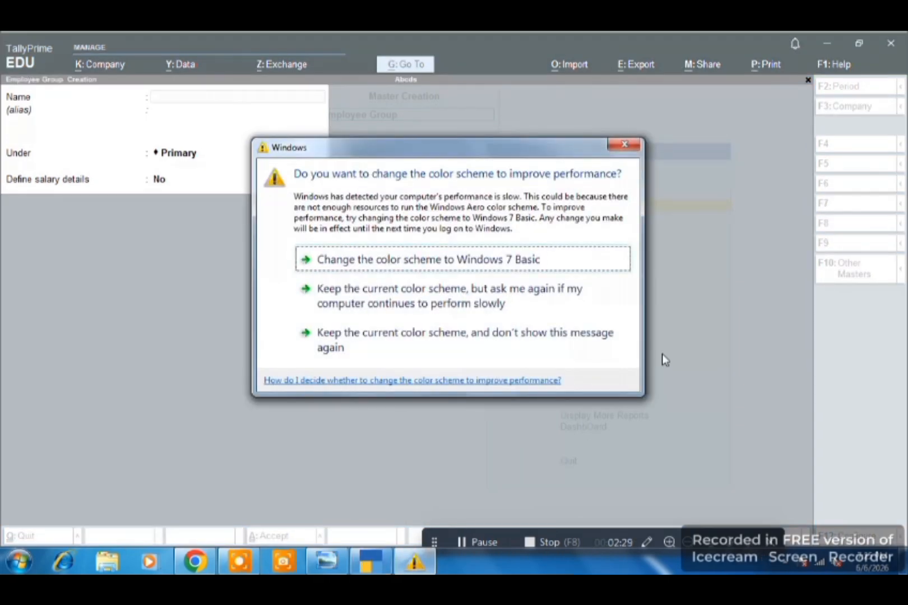
{"action": "left_click", "coordinate": [626, 145]}
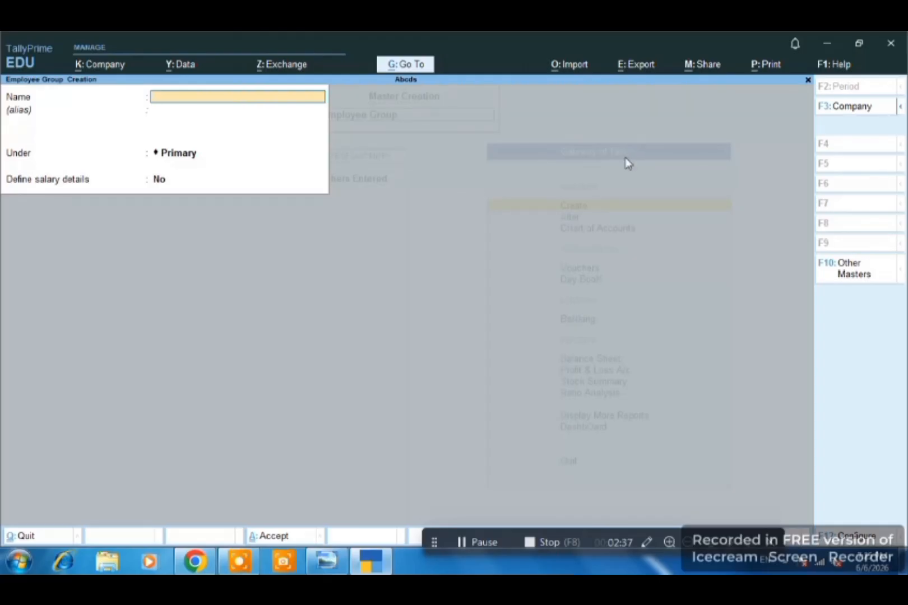
- Create the employee group Sales under Primary, with Define salary details left at No
{"action": "type", "text": "Sales"}
{"action": "key", "text": "Return"}
{"action": "key", "text": "Return"}
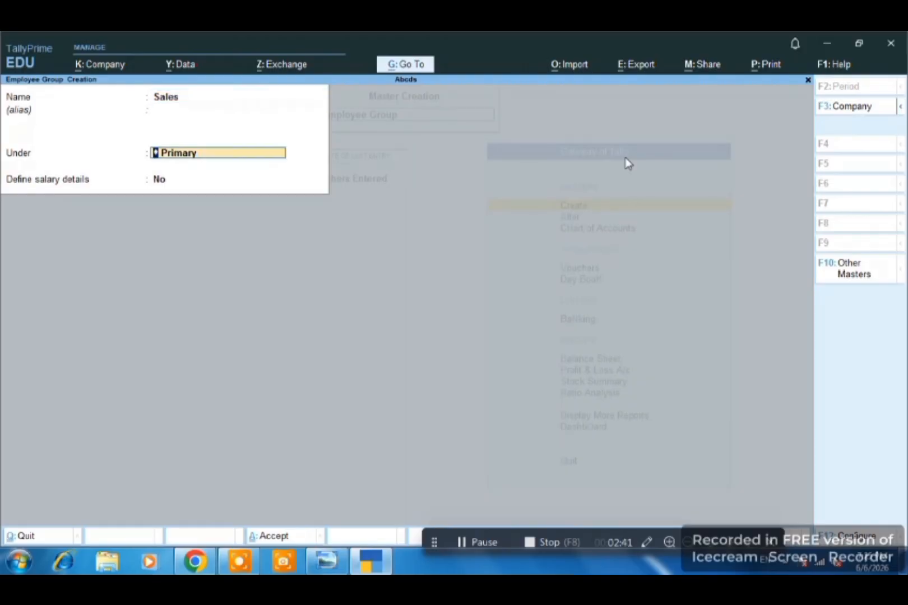
{"action": "key", "text": "Return"}
{"action": "key", "text": "Return"}
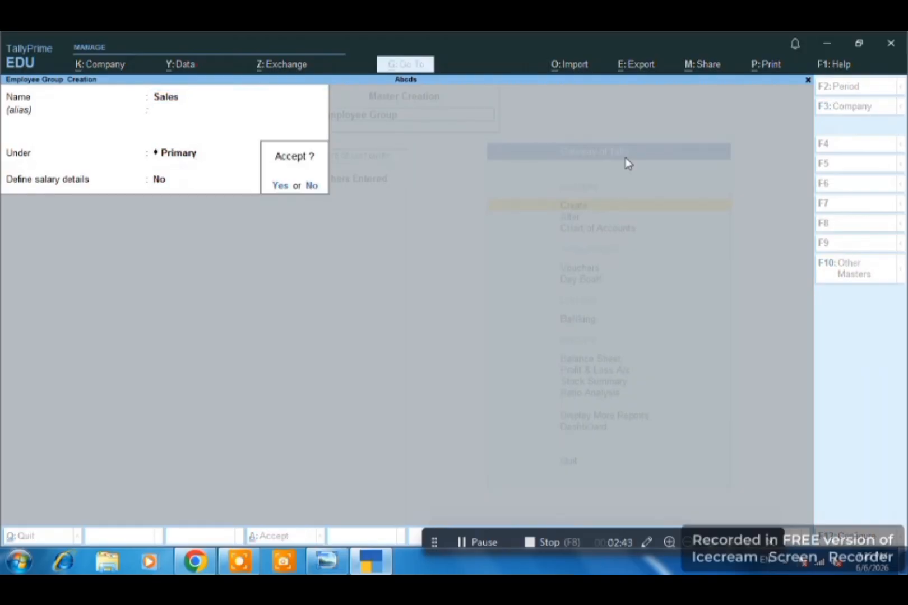
{"action": "key", "text": "Return"}
- Create the employee group Accountant under Primary, with Define salary details set to No
{"action": "type", "text": "A"}
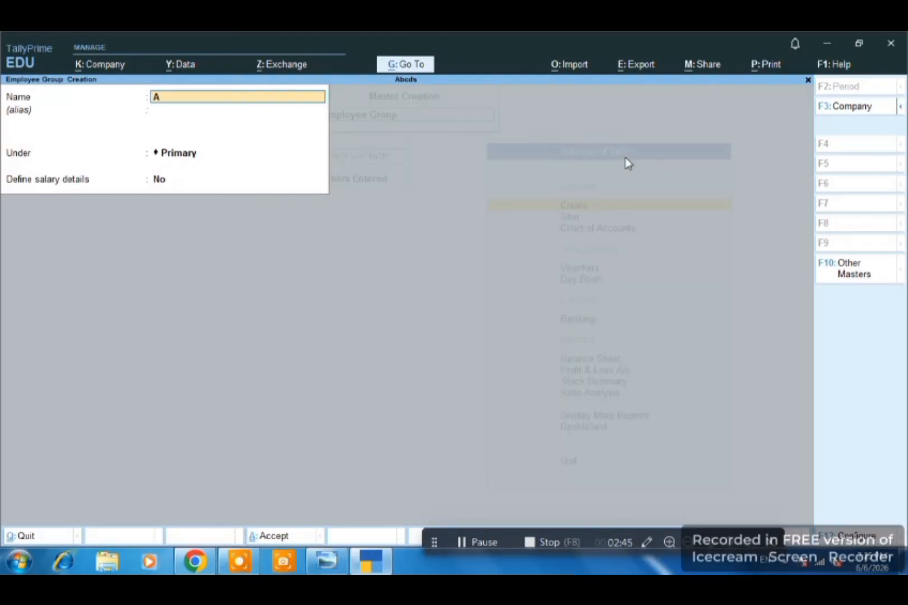
{"action": "type", "text": "ccountant"}
{"action": "key", "text": "Return"}
{"action": "key", "text": "Return"}
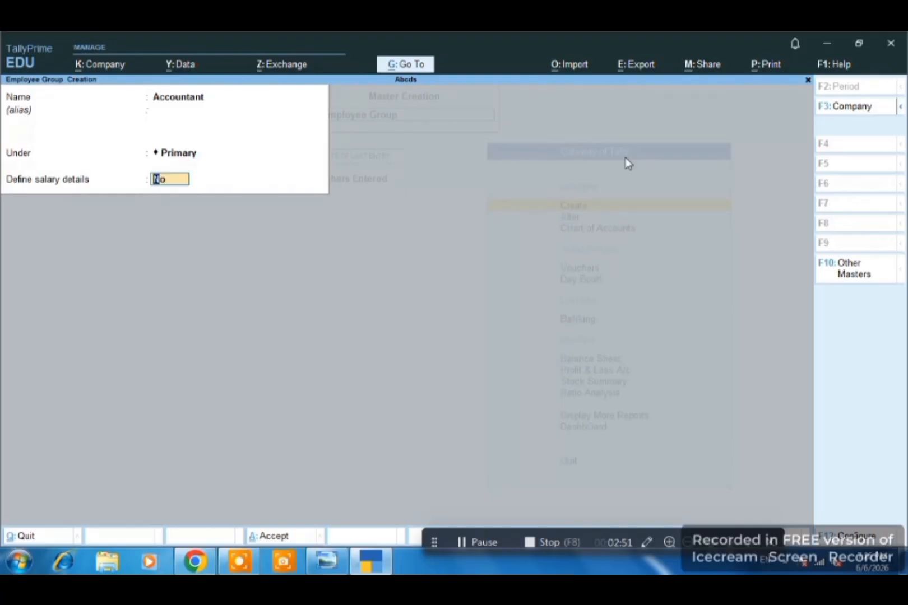
{"action": "type", "text": "y"}
{"action": "key", "text": "BackSpace"}
{"action": "type", "text": "n"}
{"action": "key", "text": "Return"}
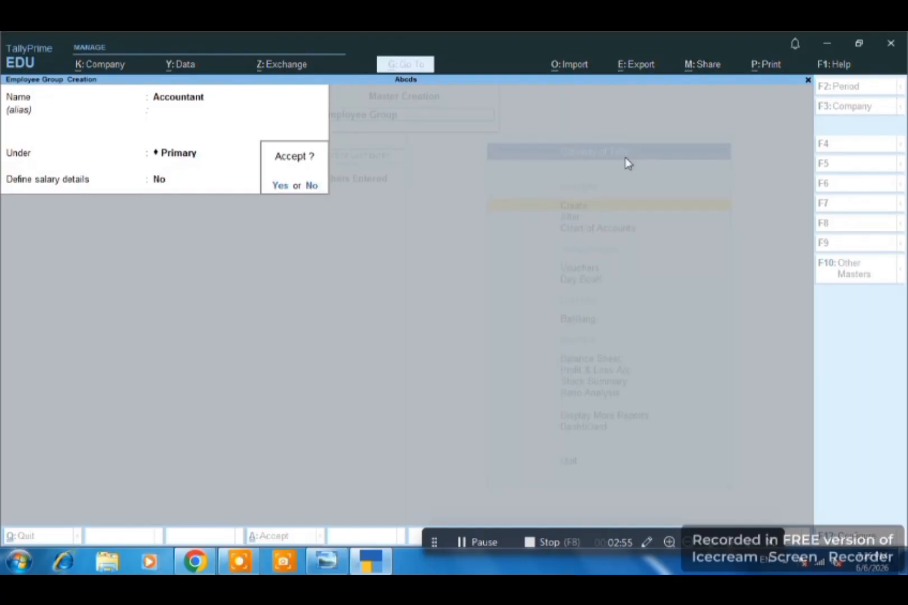
{"action": "key", "text": "Return"}
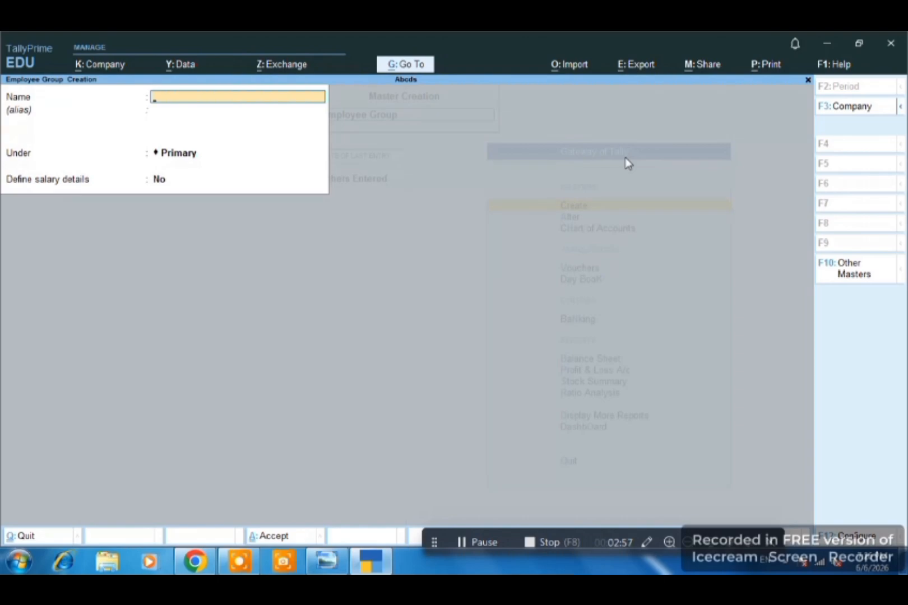
- Create the employee group Back Office Team under Primary, keeping the remaining default settings
{"action": "type", "text": "Back Office Tea"}
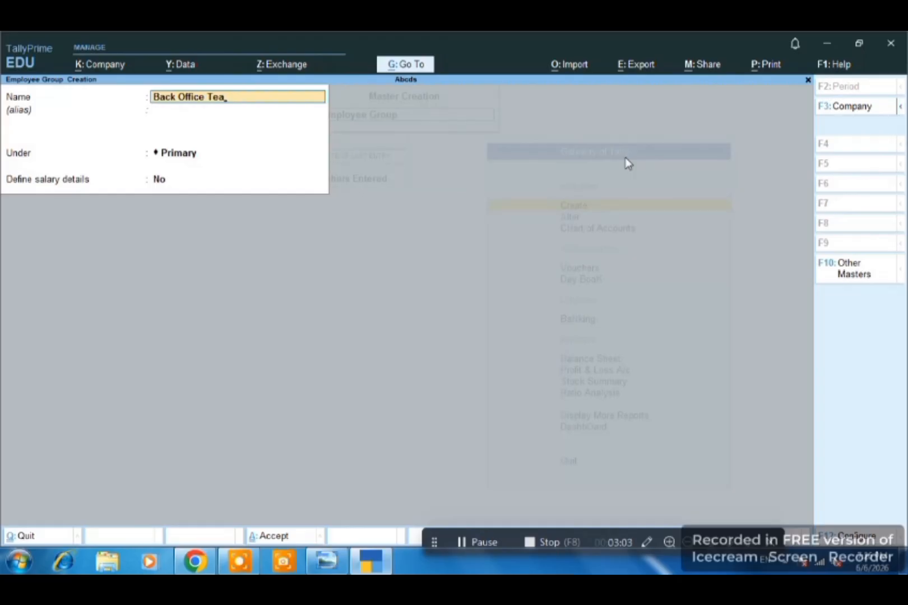
{"action": "type", "text": "m"}
{"action": "key", "text": "Return"}
{"action": "key", "text": "Return"}
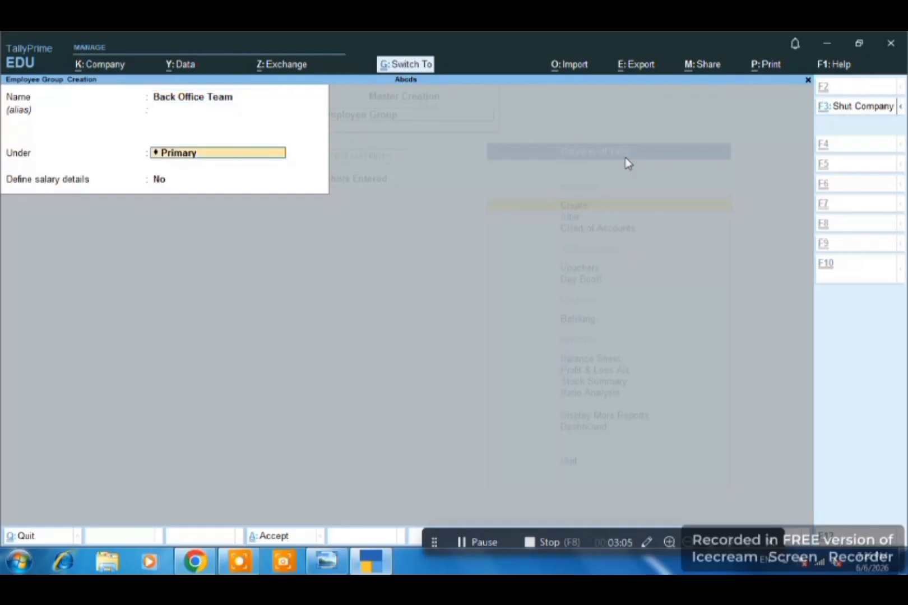
{"action": "key", "text": "ctrl+a"}
- Leave employee group creation, start a new Employee master and enter the employee's full name without an alias
{"action": "key", "text": "Escape"}
{"action": "key", "text": "Return"}
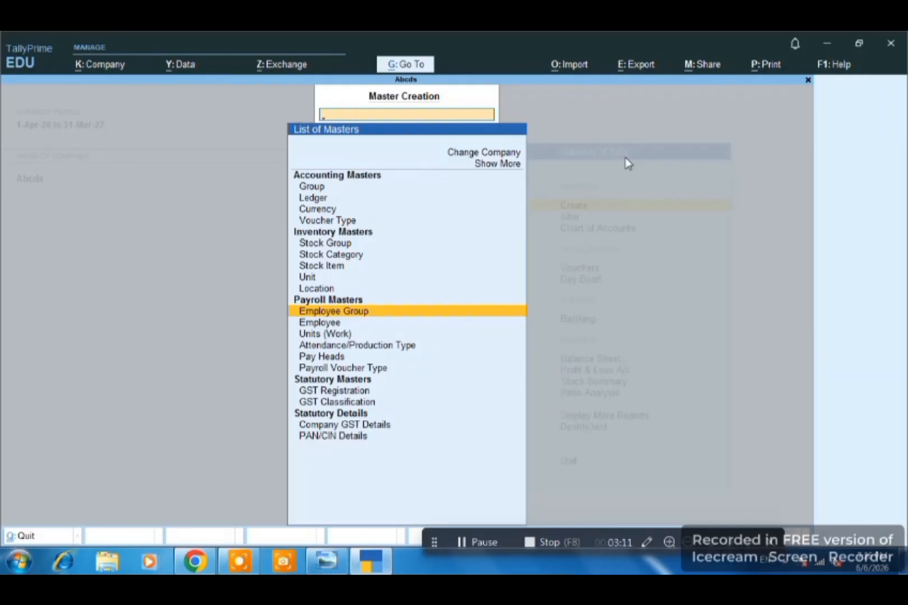
{"action": "key", "text": "Down"}
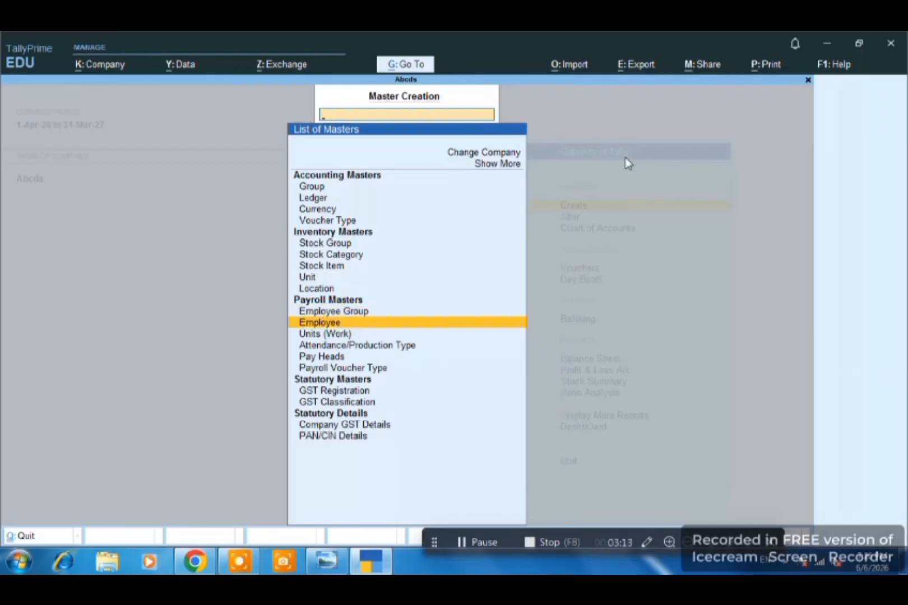
{"action": "key", "text": "Return"}
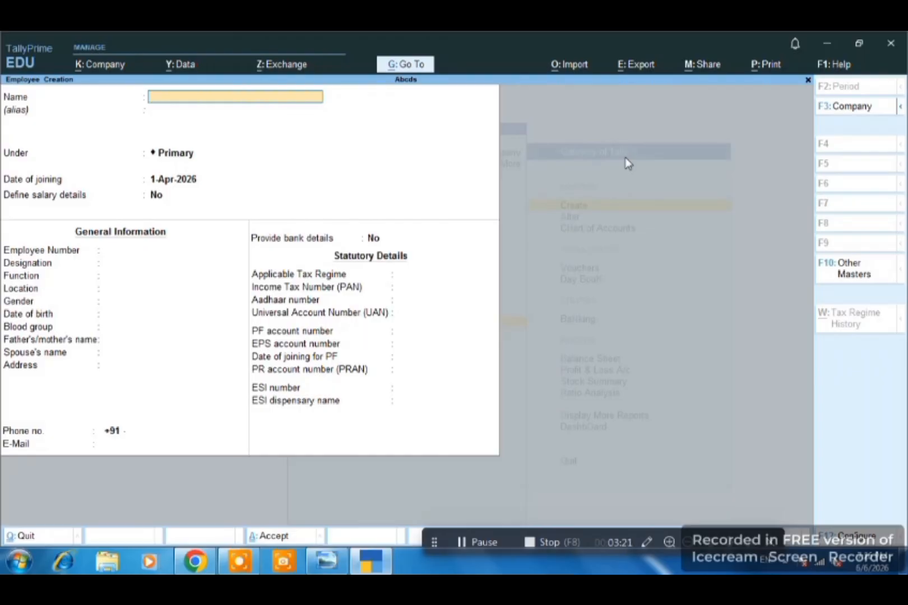
{"action": "type", "text": "Amit Singh"}
{"action": "key", "text": "Return"}
{"action": "key", "text": "Return"}
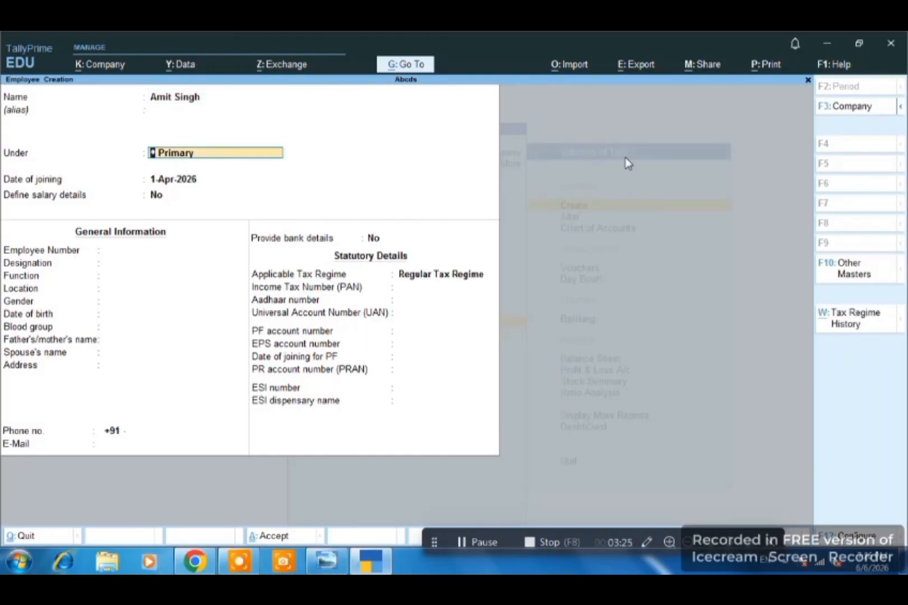
- Place the employee under the Sales group and keep 1-Apr-2026 as the date of joining
{"action": "type", "text": "A"}
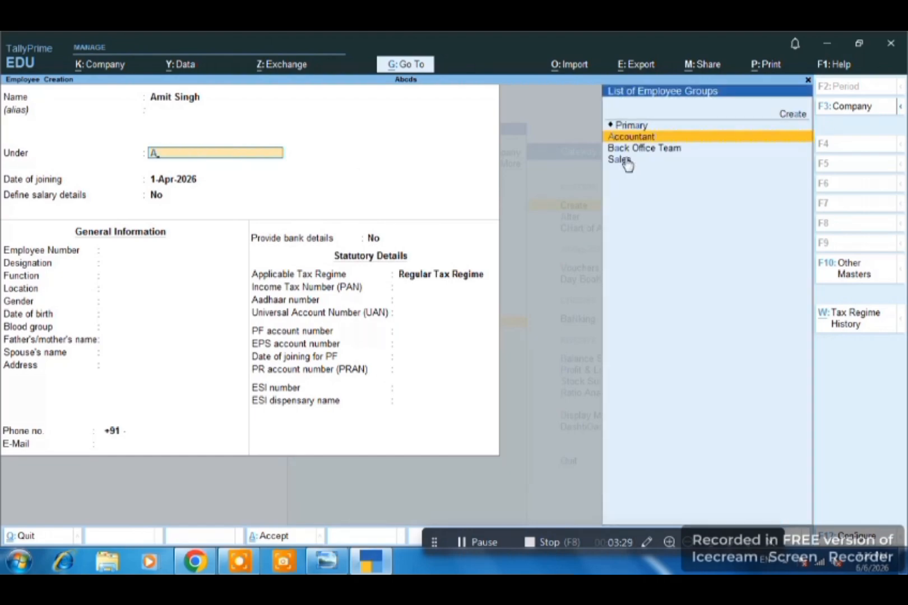
{"action": "key", "text": "Down"}
{"action": "key", "text": "Down"}
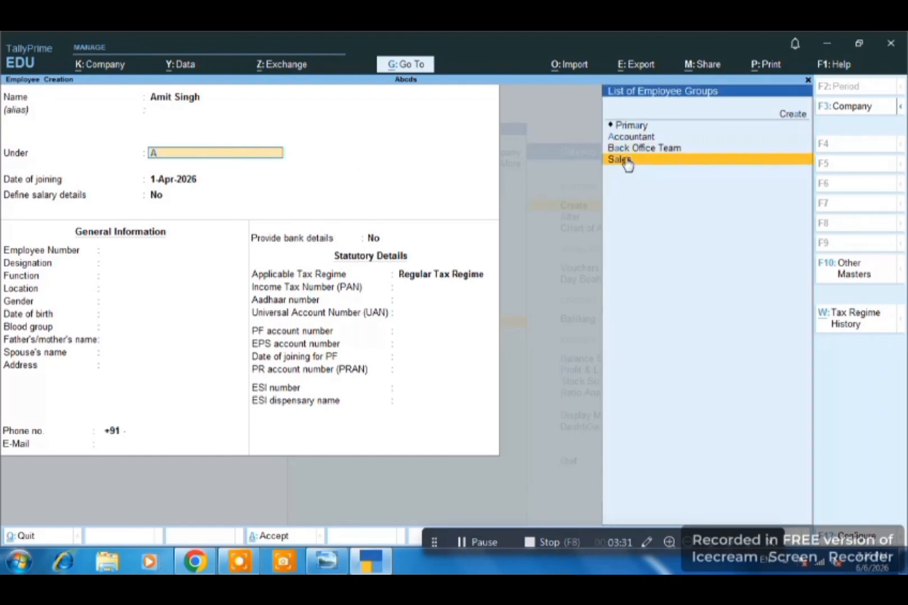
{"action": "key", "text": "Return"}
{"action": "key", "text": "Return"}
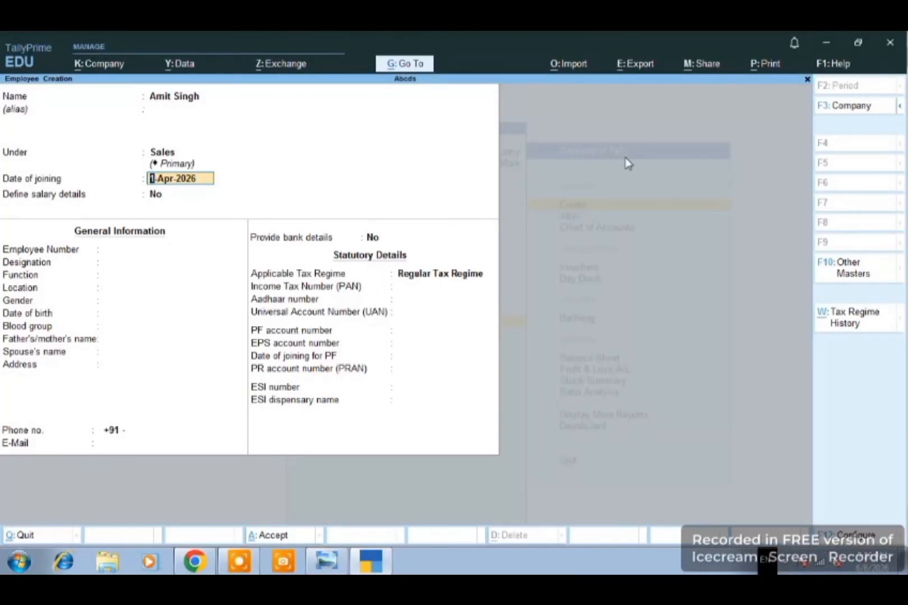
{"action": "key", "text": "Return"}
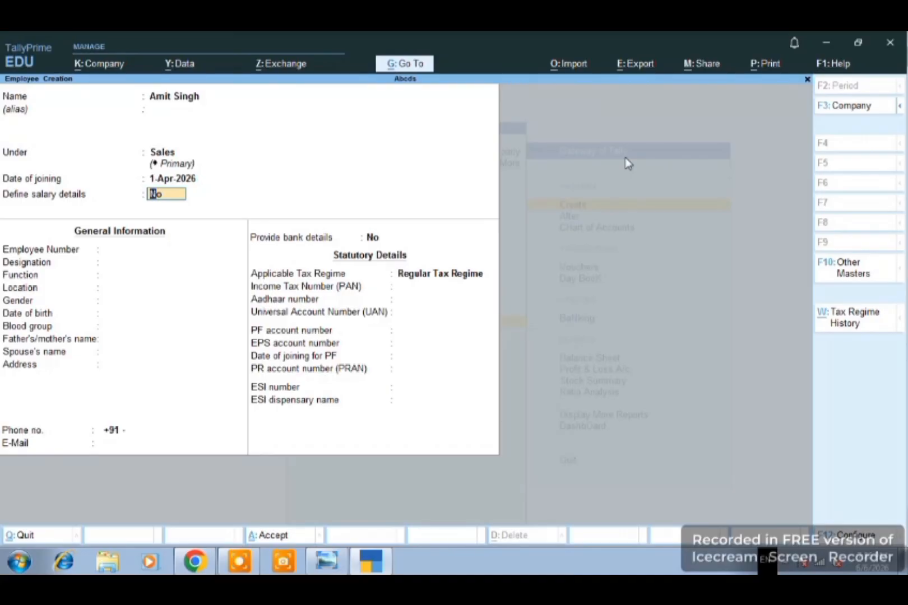
- Enable Define salary details for the employee and leave the salary details form without adding a pay head
{"action": "type", "text": "y"}
{"action": "key", "text": "Return"}
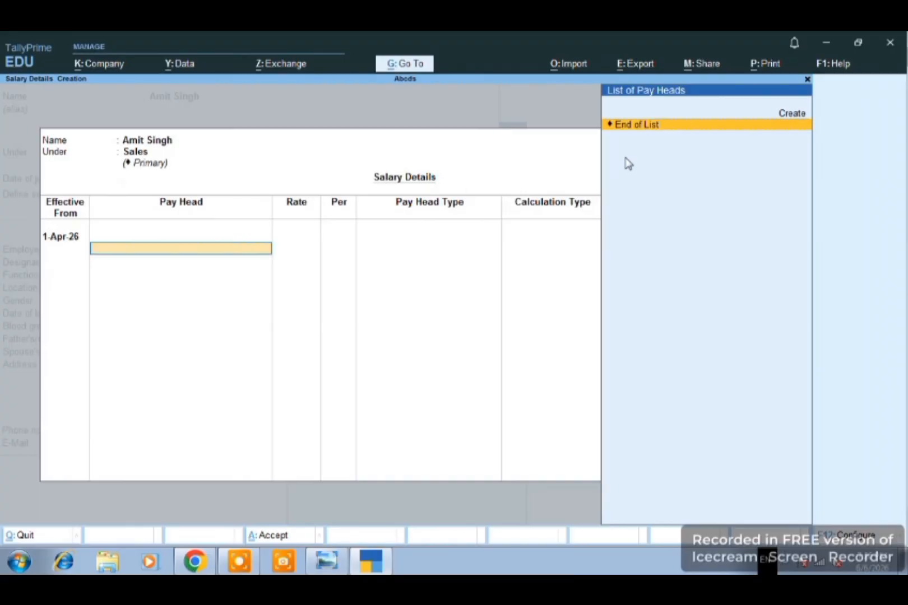
{"action": "key", "text": "Escape"}
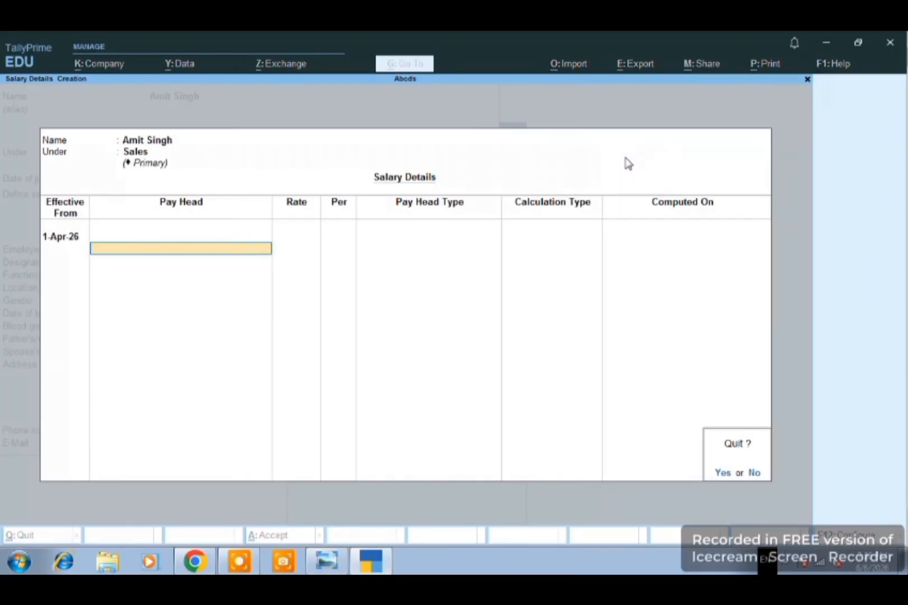
{"action": "key", "text": "y"}
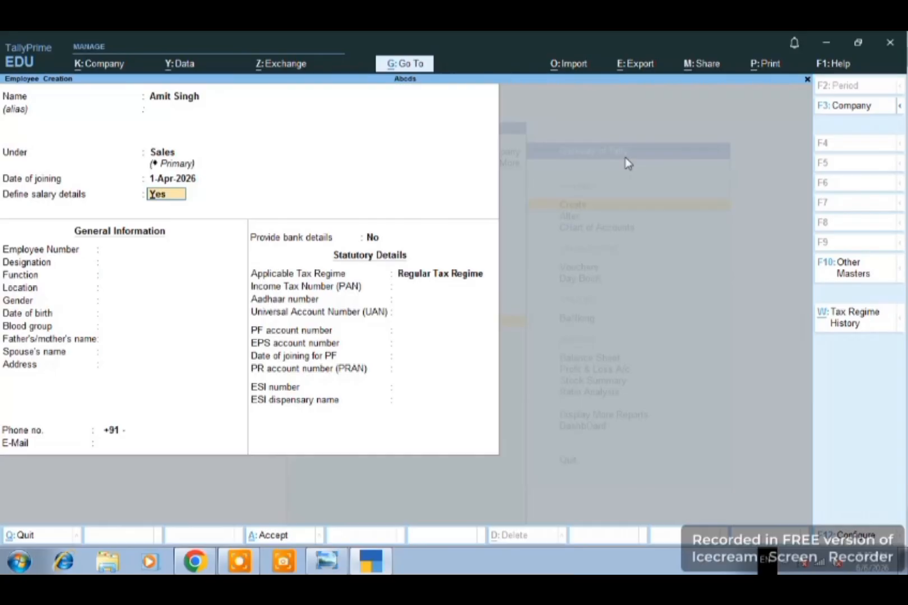
- Set Define salary details to No and enter the employee number
{"action": "type", "text": "n"}
{"action": "key", "text": "Return"}
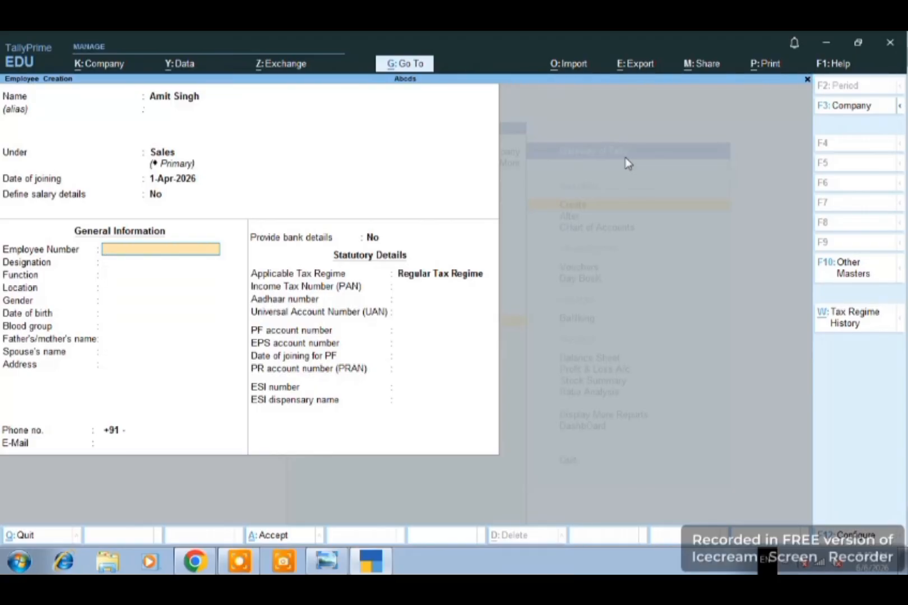
{"action": "type", "text": "123"}
{"action": "key", "text": "Return"}
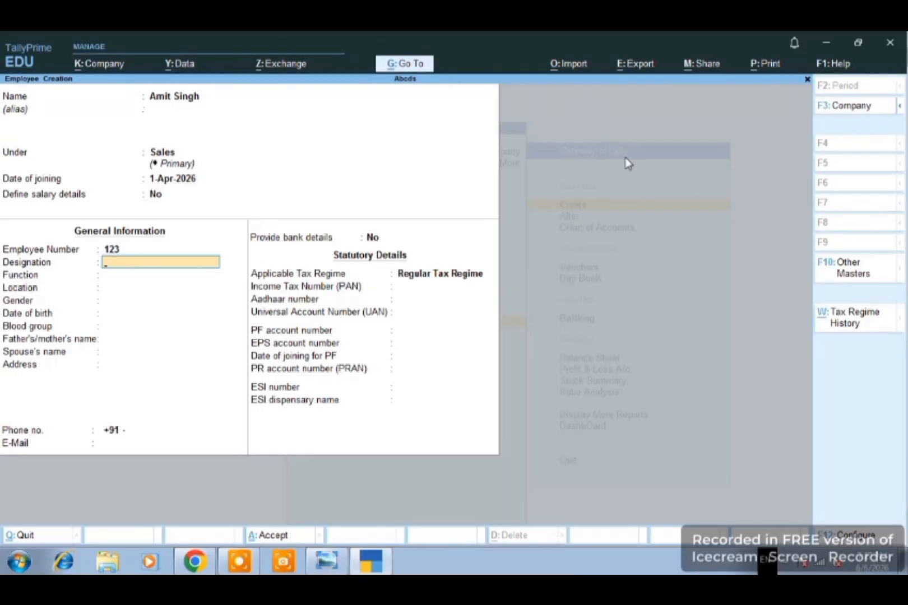
- Enter Sales as both the employee's designation and function
{"action": "type", "text": "Salar"}
{"action": "key", "text": "BackSpace"}
{"action": "key", "text": "BackSpace"}
{"action": "key", "text": "BackSpace"}
{"action": "key", "text": "BackSpace"}
{"action": "type", "text": "ales"}
{"action": "key", "text": "Return"}
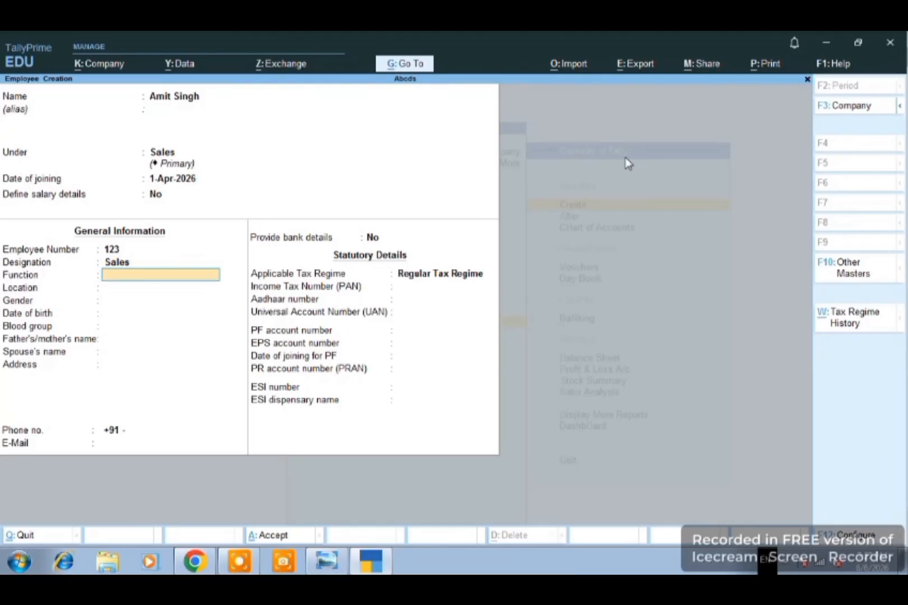
{"action": "type", "text": "Sales"}
{"action": "key", "text": "Return"}
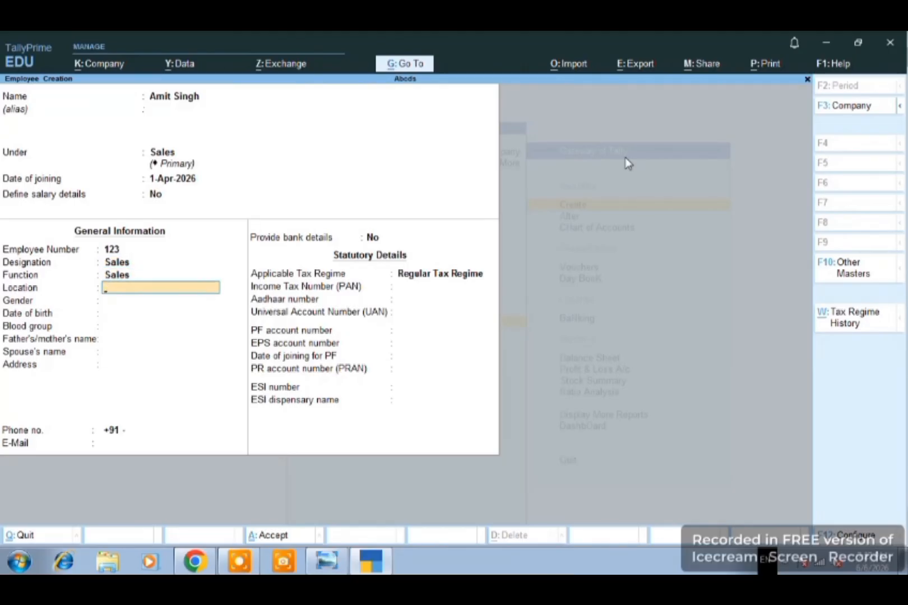
- Set the employee's location to Office and the gender to Male
{"action": "type", "text": "S"}
{"action": "key", "text": "BackSpace"}
{"action": "type", "text": "Office"}
{"action": "key", "text": "Return"}
{"action": "key", "text": "Down"}
{"action": "key", "text": "Down"}
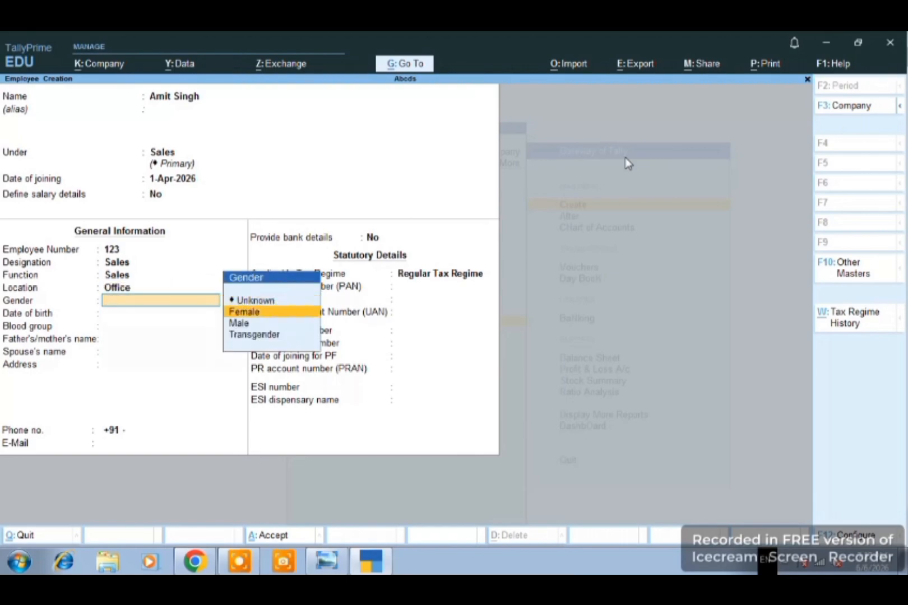
{"action": "key", "text": "Return"}
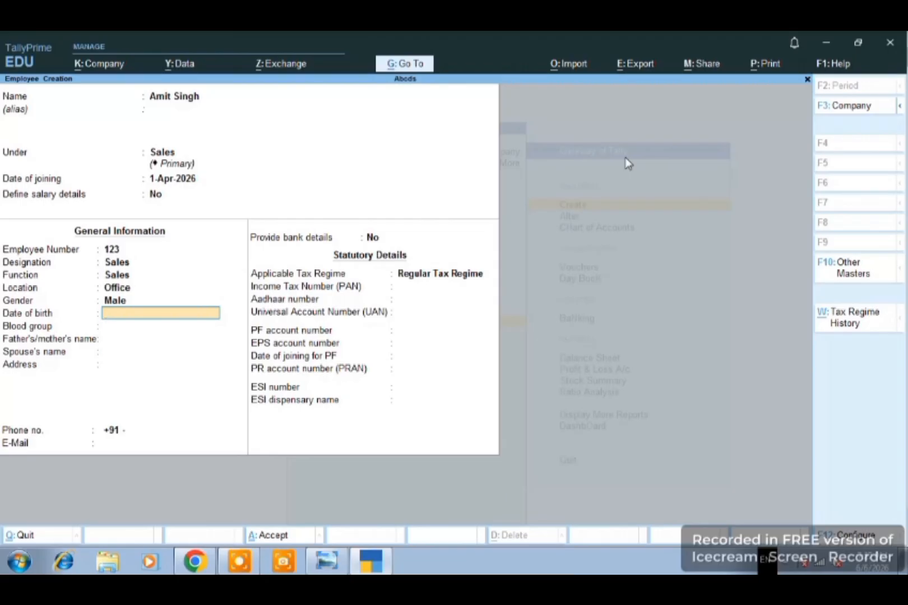
- Enter the employee's date of birth and choose A1B Negative as the blood group
{"action": "type", "text": "1.4.1994"}
{"action": "key", "text": "Return"}
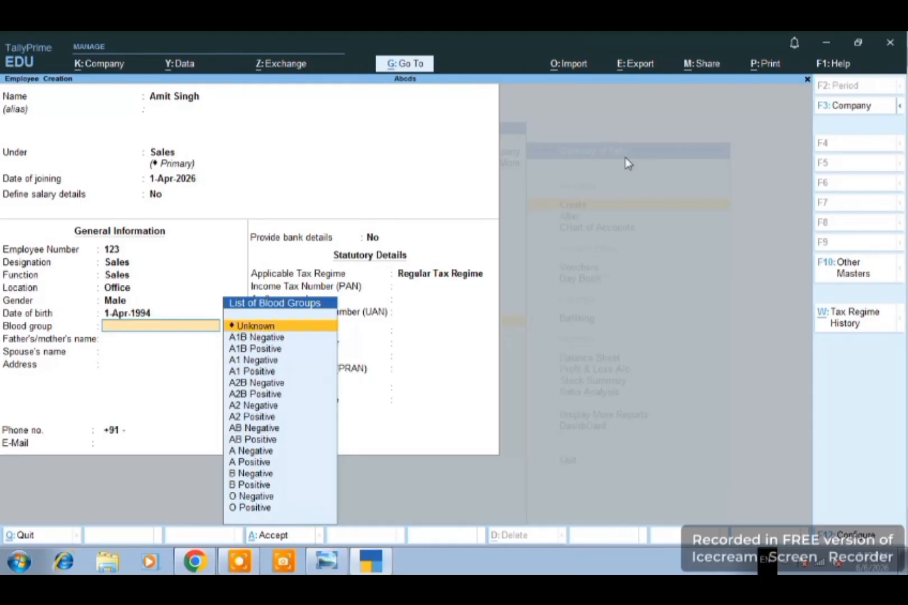
{"action": "key", "text": "Down"}
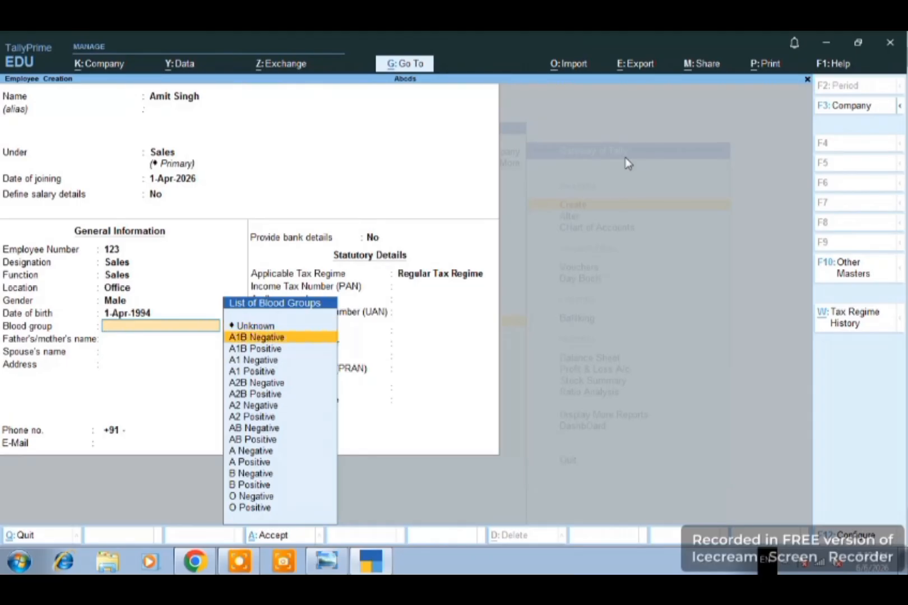
{"action": "key", "text": "Return"}
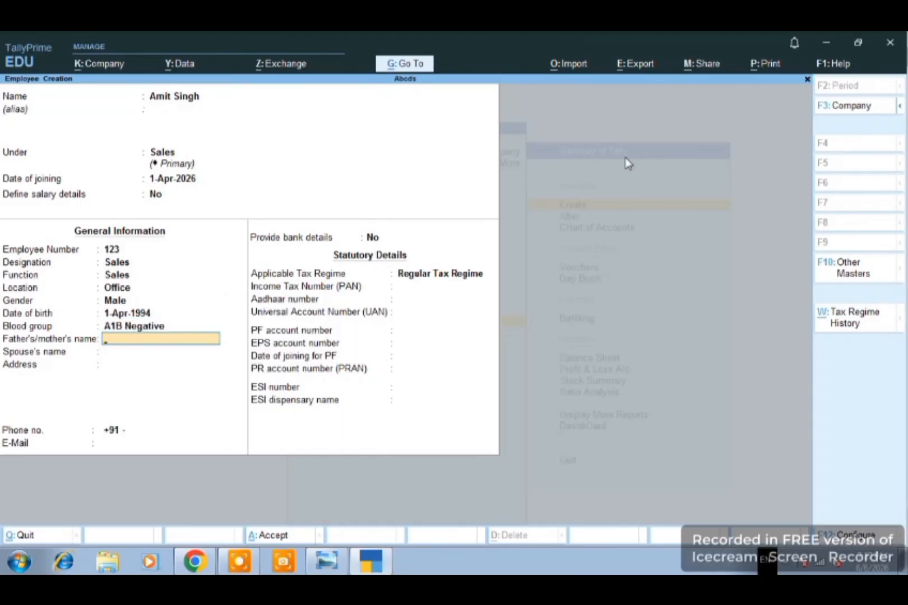
- Leave the parent's name, spouse's name, address, phone number and e-mail fields blank
{"action": "key", "text": "Return"}
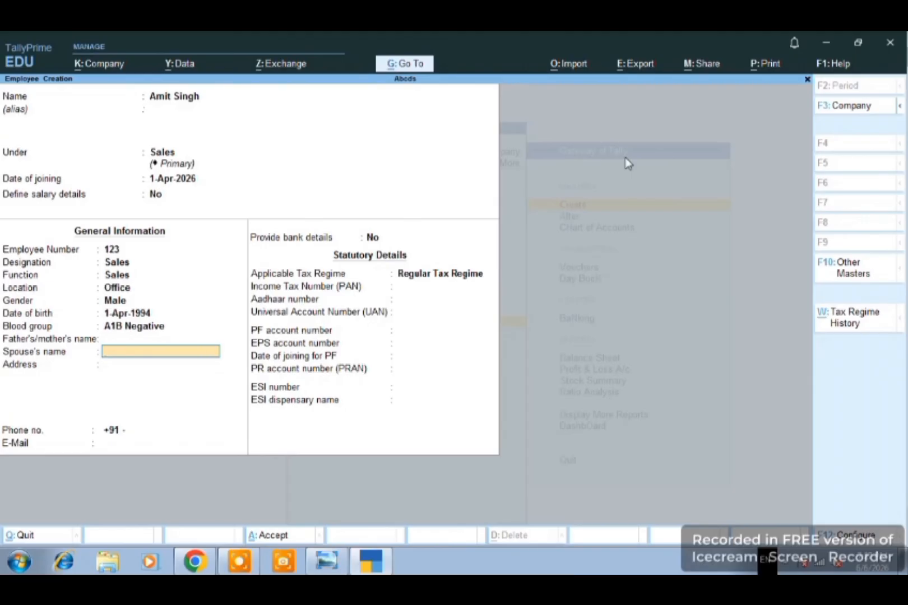
{"action": "key", "text": "Return"}
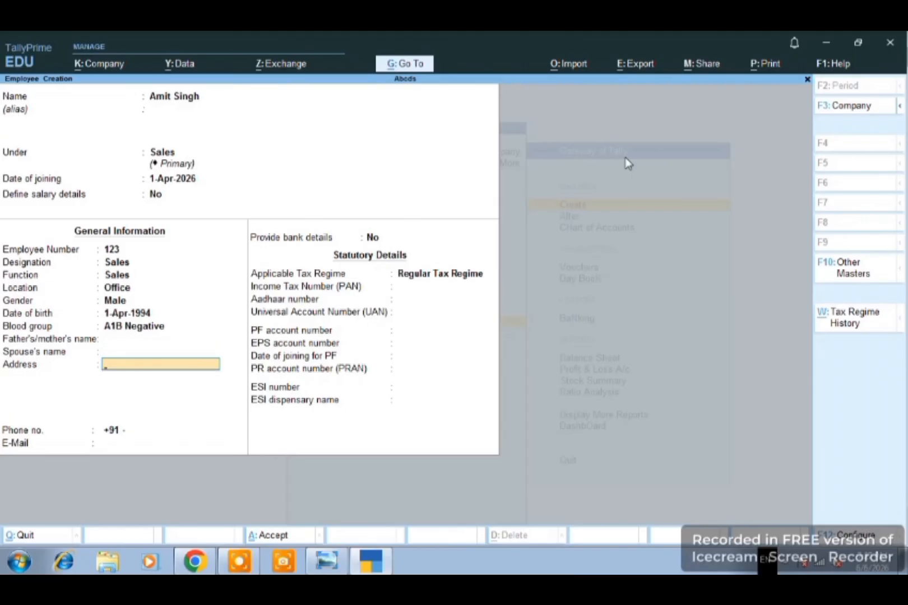
{"action": "key", "text": "Return"}
{"action": "key", "text": "Return"}
{"action": "key", "text": "Return"}
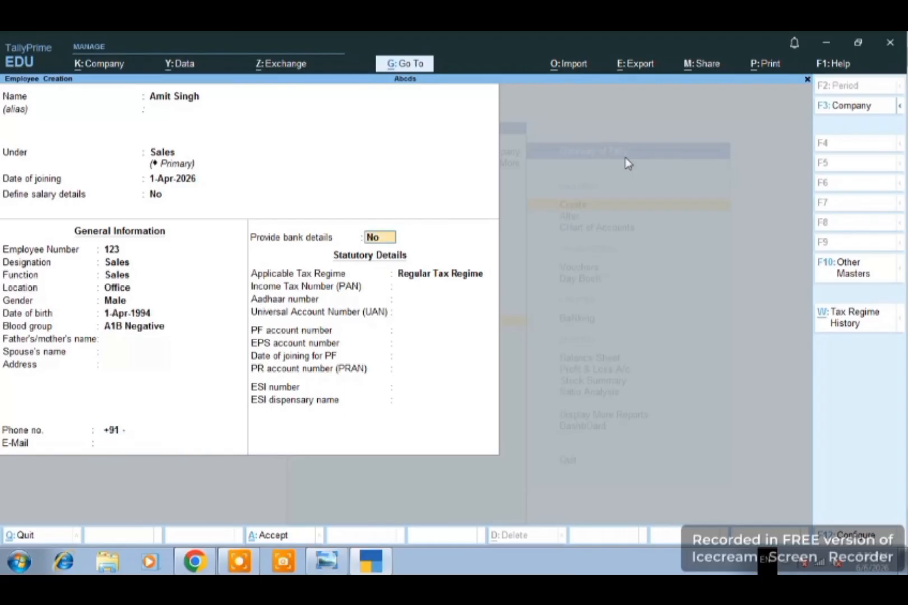
- Enable Provide bank details and go through the form with Bank Name Not Applicable, then leave it
{"action": "key", "text": "y"}
{"action": "key", "text": "Return"}
{"action": "key", "text": "Return"}
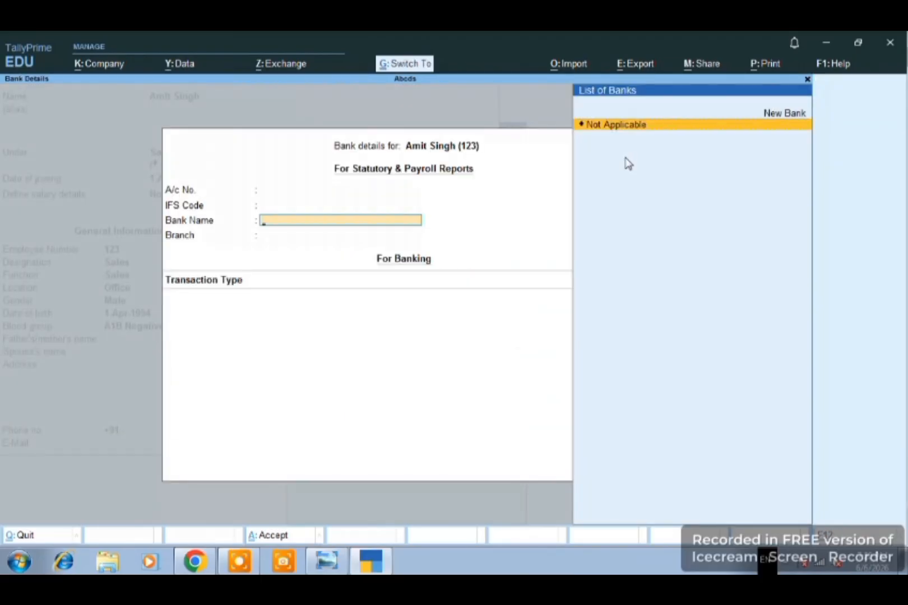
{"action": "key", "text": "Return"}
{"action": "key", "text": "Return"}
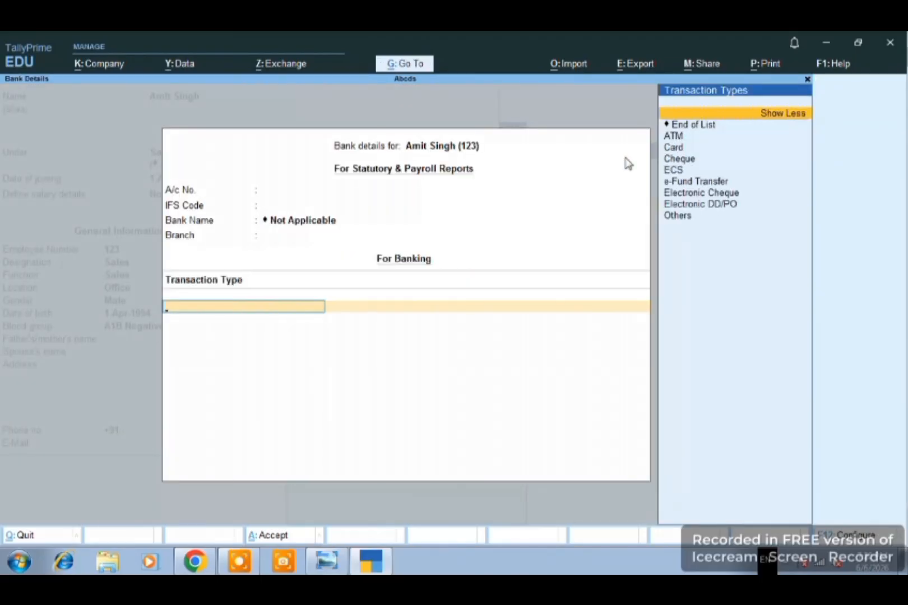
{"action": "key", "text": "ctrl+a"}
{"action": "key", "text": "Escape"}
{"action": "key", "text": "Escape"}
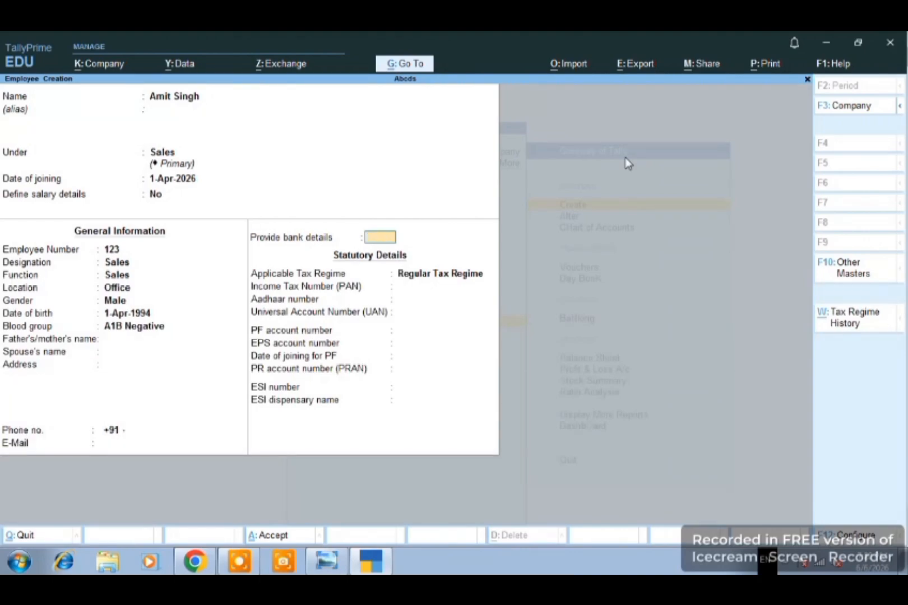
- Clear the Provide bank details answer and set it to No
{"action": "key", "text": "y"}
{"action": "key", "text": "ctrl+a"}
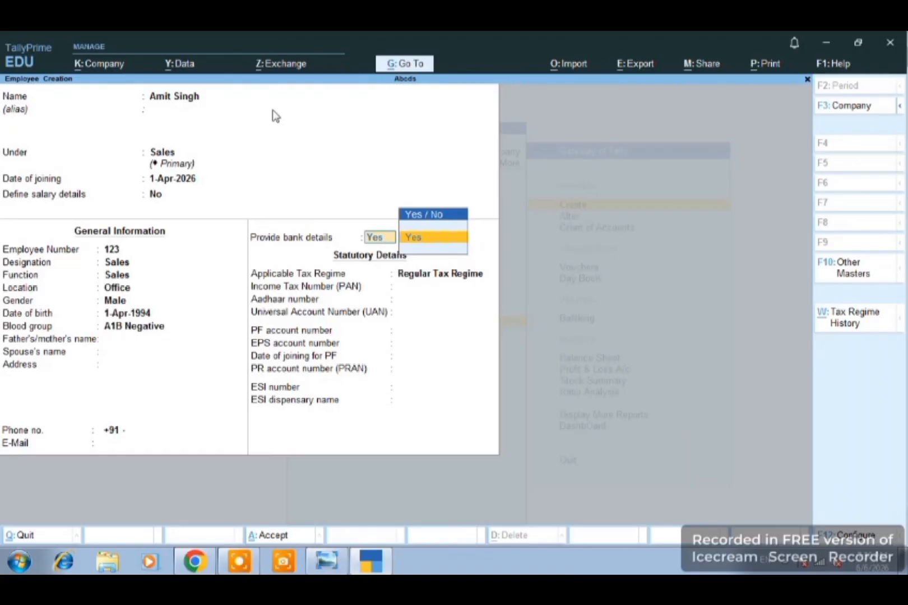
{"action": "key", "text": "BackSpace"}
{"action": "key", "text": "BackSpace"}
{"action": "key", "text": "BackSpace"}
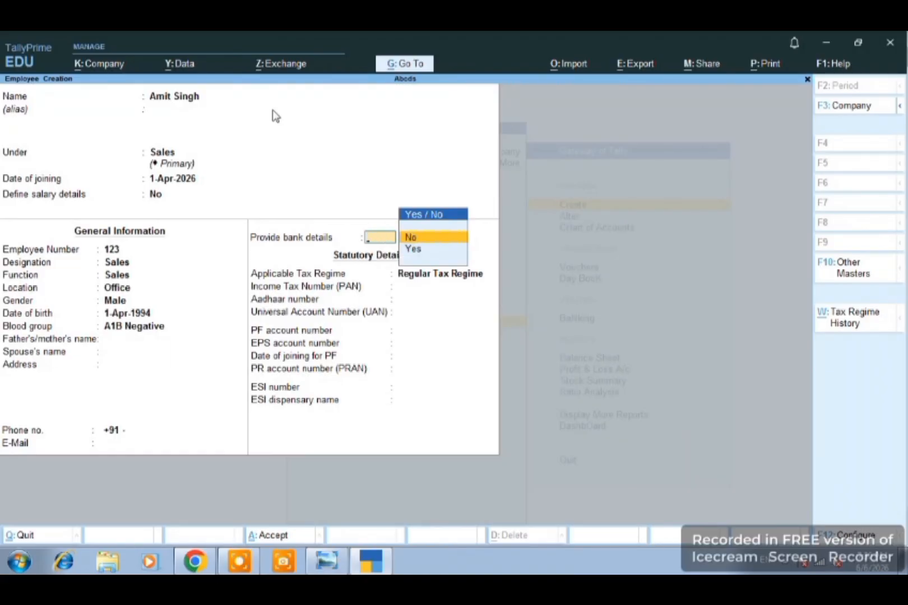
{"action": "key", "text": "Return"}
{"action": "key", "text": "BackSpace"}
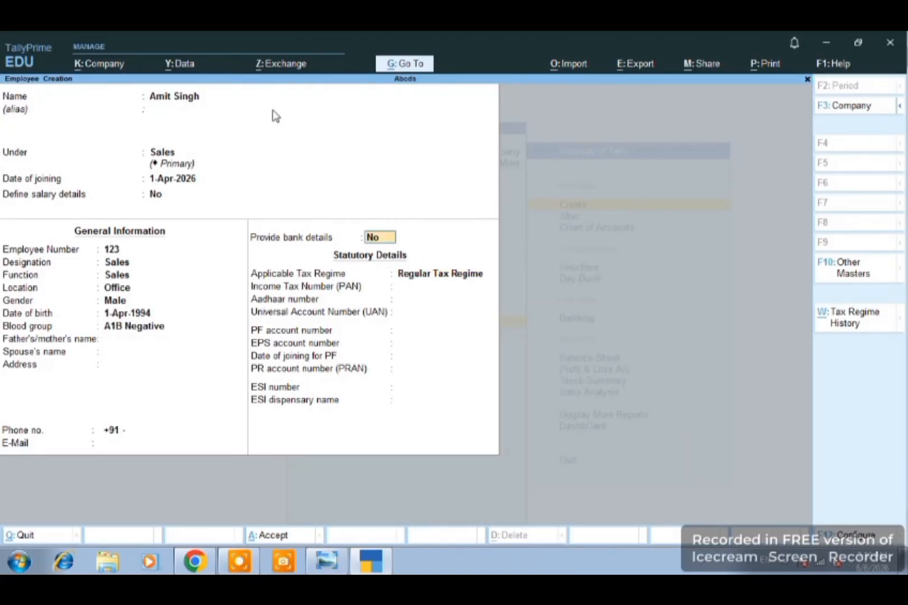
- Reopen the employee's bank details and pass through the account number, IFS code, bank name and branch without entering anything
{"action": "type", "text": "y"}
{"action": "key", "text": "Return"}
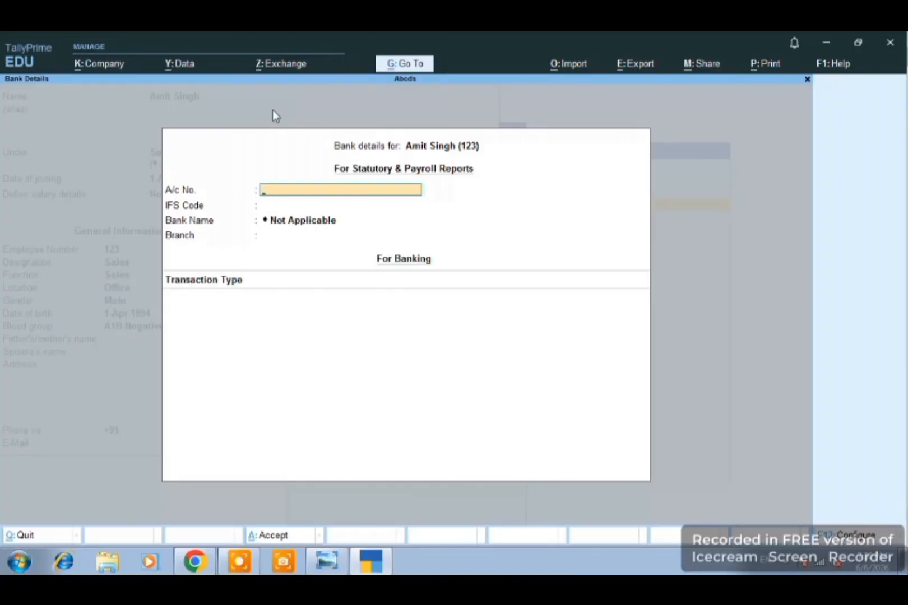
{"action": "key", "text": "Return"}
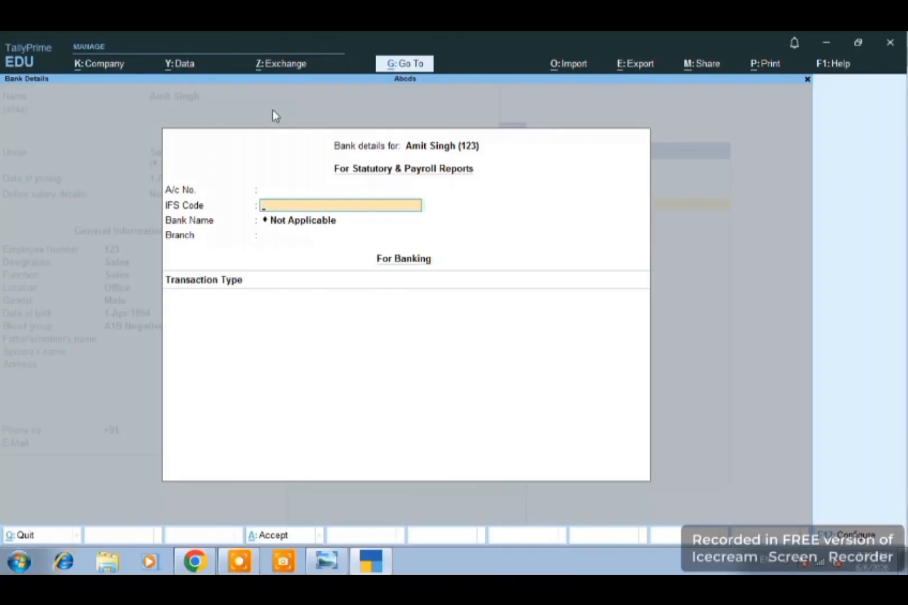
{"action": "key", "text": "Return"}
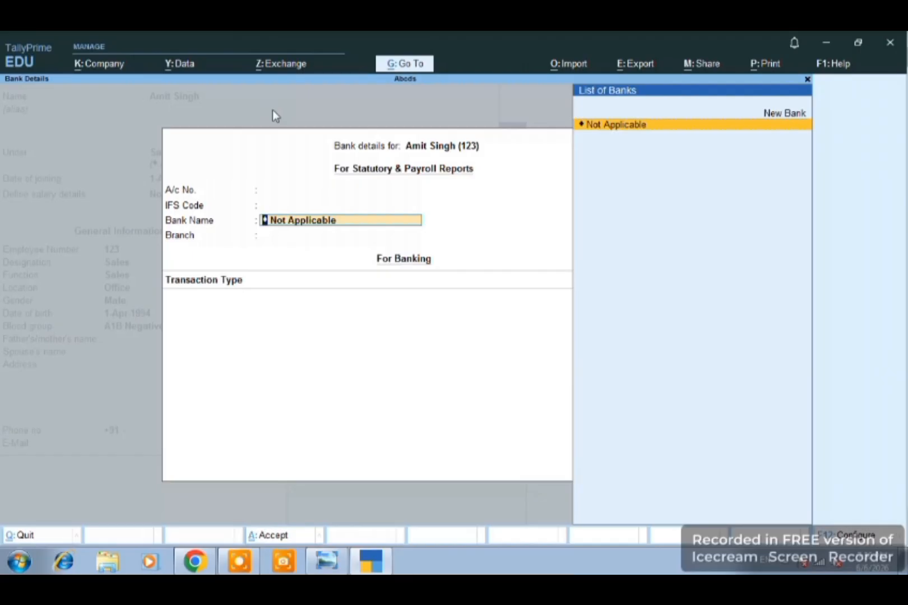
{"action": "key", "text": "Return"}
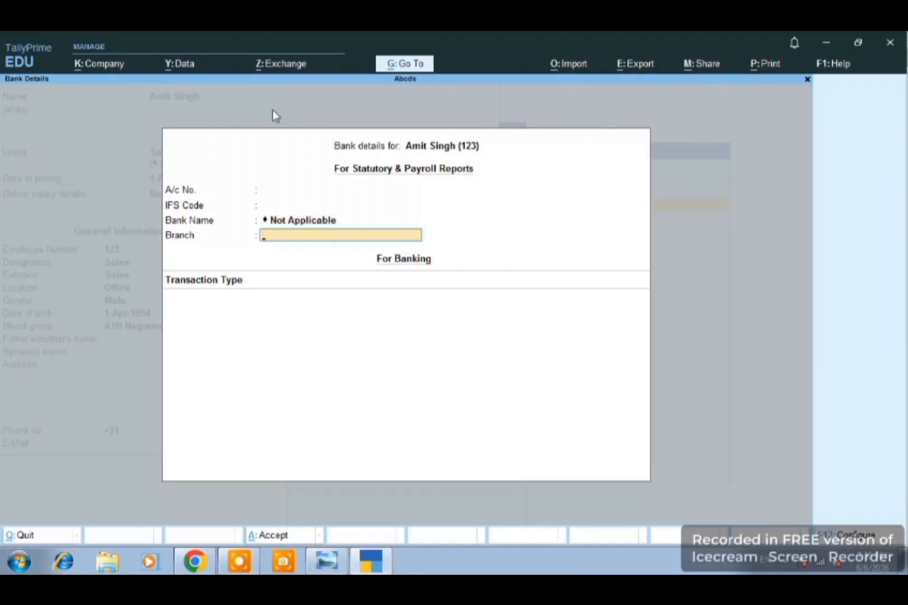
{"action": "key", "text": "Return"}
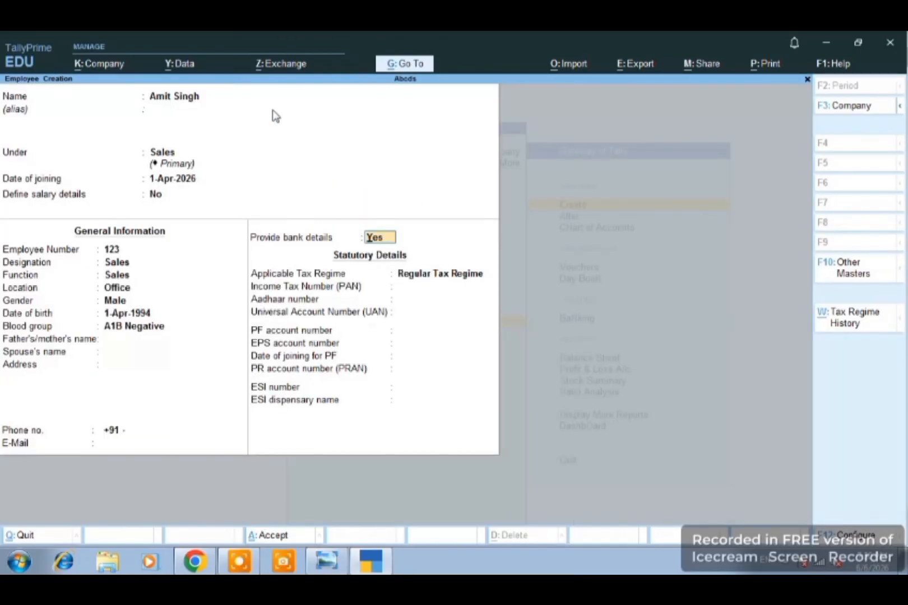
- Set Provide bank details to No and keep Regular Tax Regime as the applicable tax regime
{"action": "type", "text": "n"}
{"action": "key", "text": "Return"}
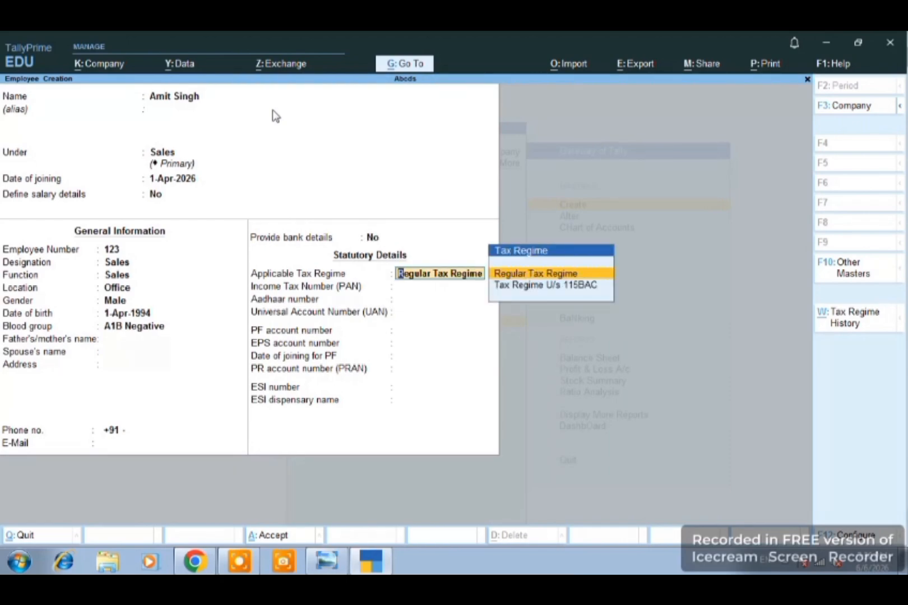
{"action": "key", "text": "Return"}
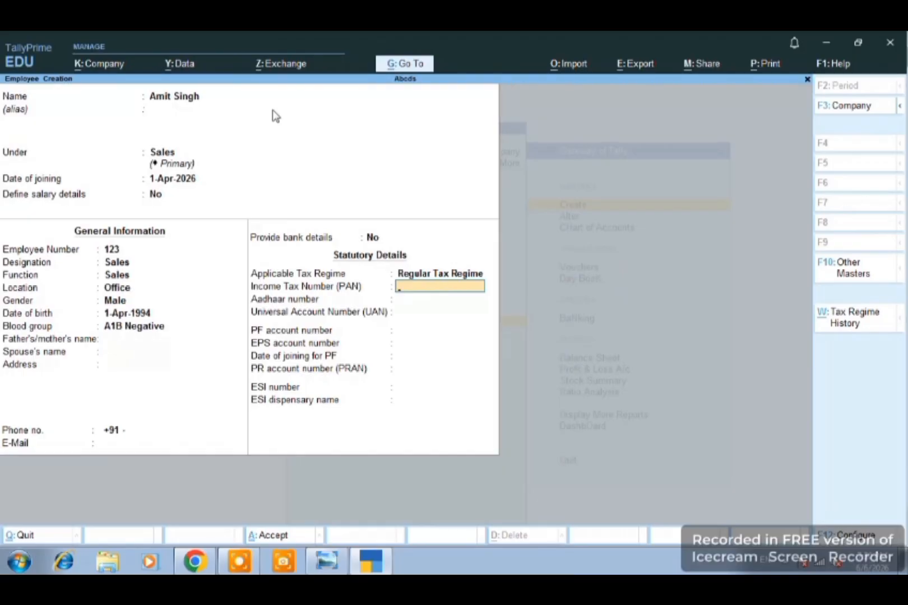
- Leave the PAN, Aadhaar, UAN, PF, EPS, PRAN and ESI fields blank and save the Sales employee
{"action": "key", "text": "Return"}
{"action": "key", "text": "Return"}
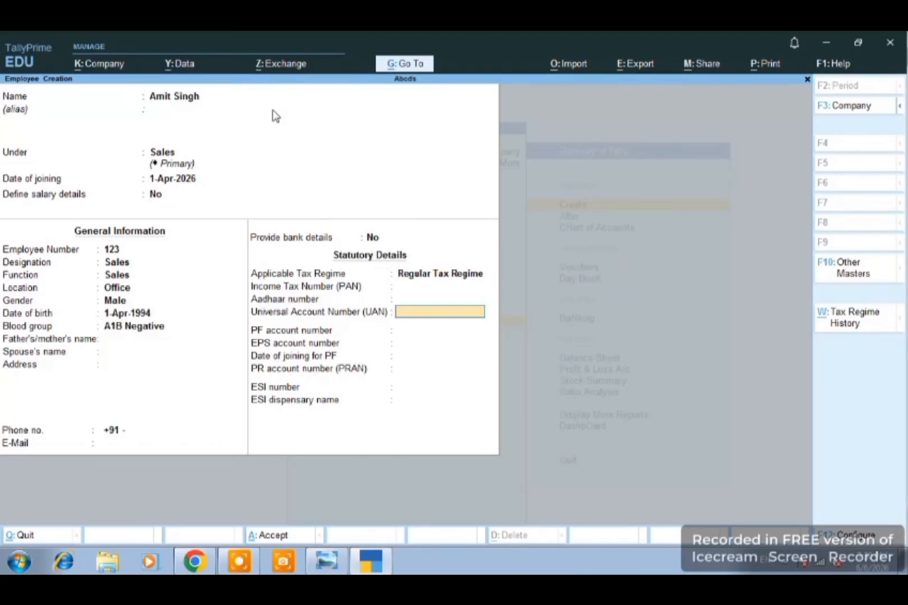
{"action": "key", "text": "Return"}
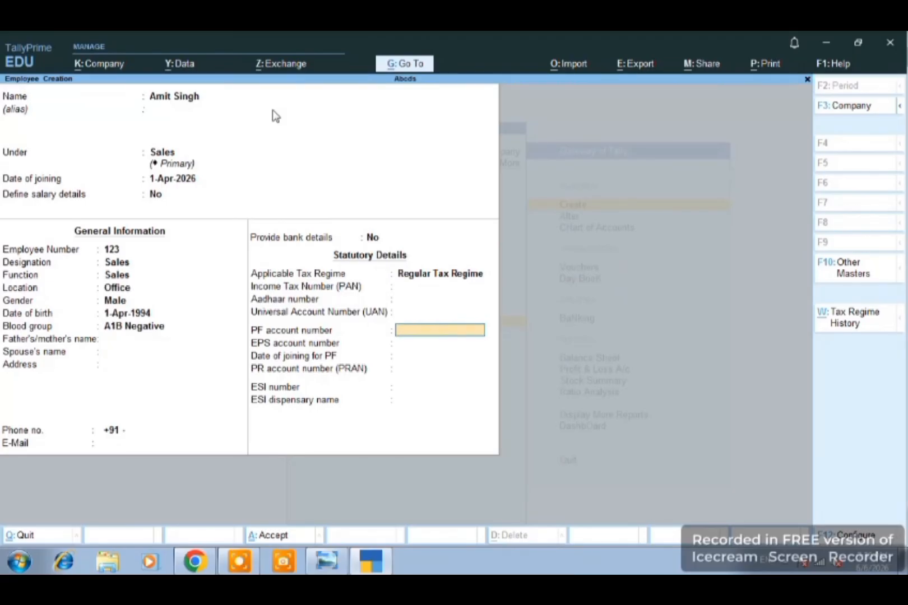
{"action": "key", "text": "Return"}
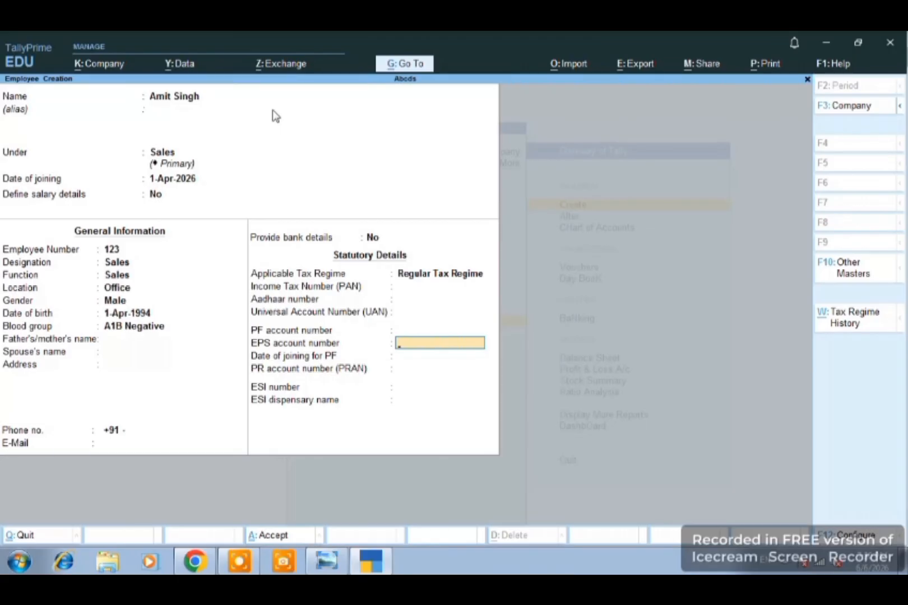
{"action": "key", "text": "Return"}
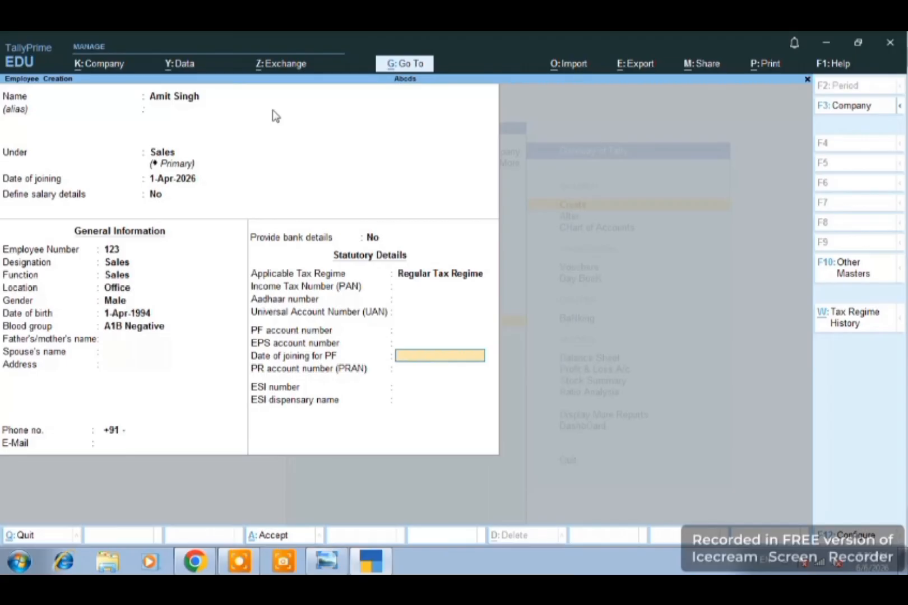
{"action": "key", "text": "Return"}
{"action": "key", "text": "Return"}
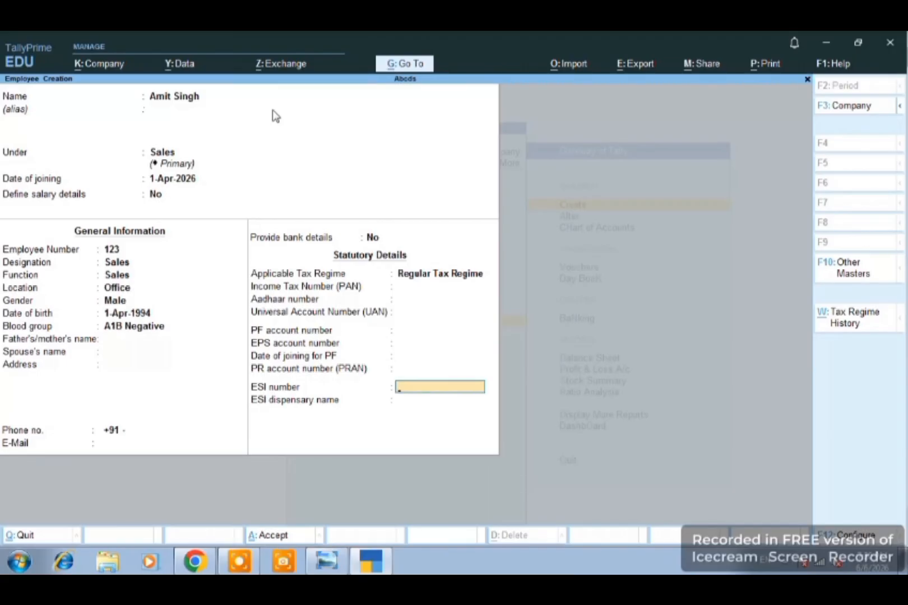
{"action": "key", "text": "Return"}
{"action": "key", "text": "ctrl"}
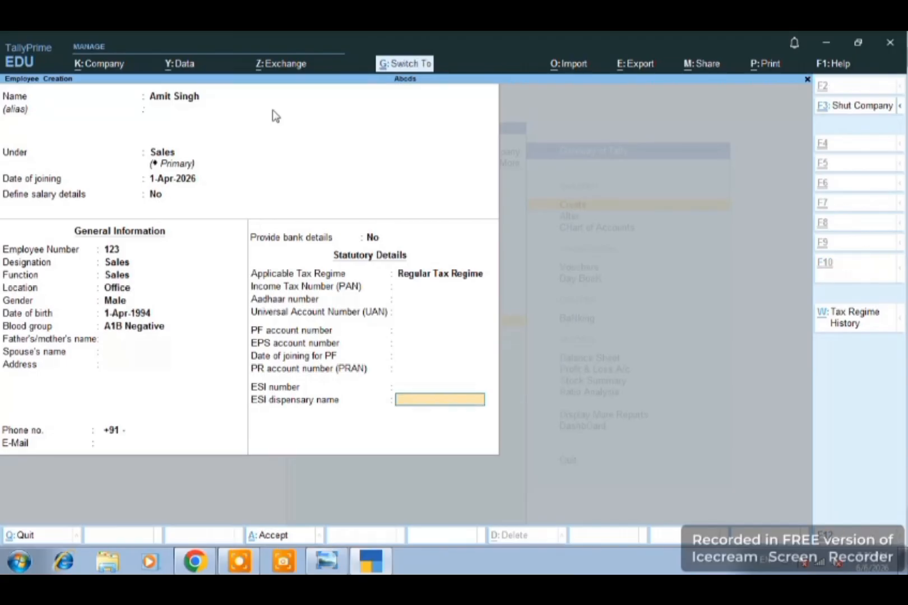
{"action": "key", "text": "ctrl+a"}
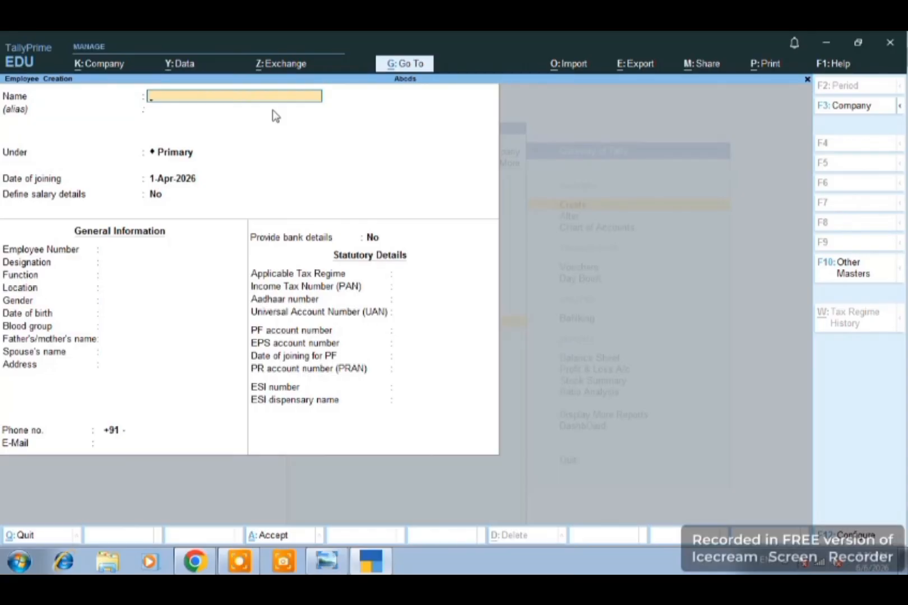
- Enter a second employee's name under the Accountant group, keeping joining date 1-Apr-2026 and Define salary details at No
{"action": "type", "text": "Rahul"}
{"action": "key", "text": "Return"}
{"action": "key", "text": "Return"}
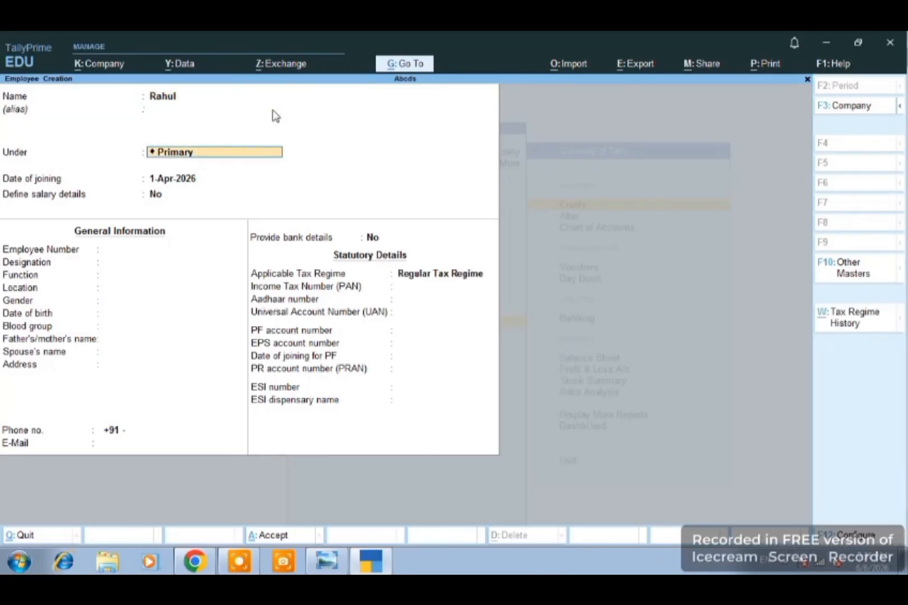
{"action": "type", "text": "Acc"}
{"action": "key", "text": "Return"}
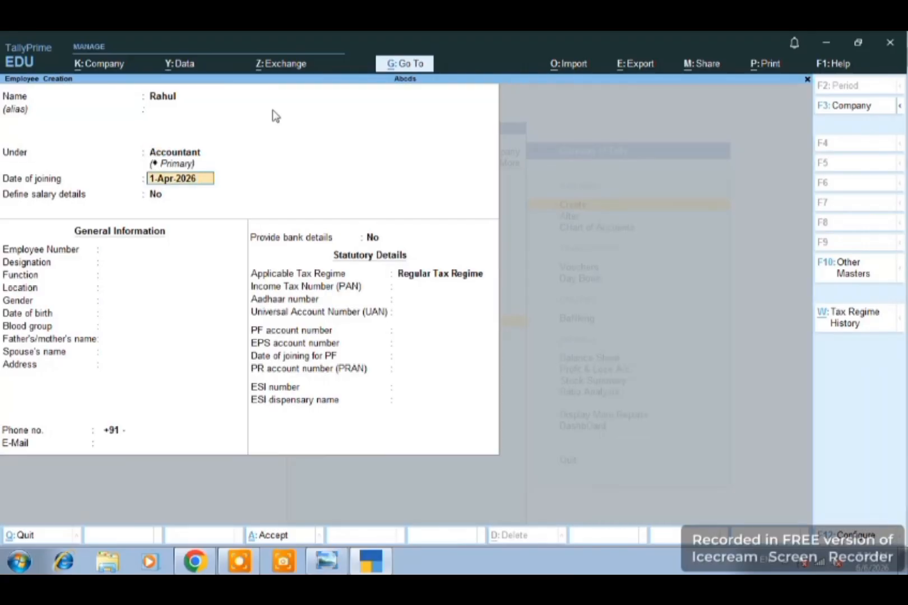
{"action": "key", "text": "Return"}
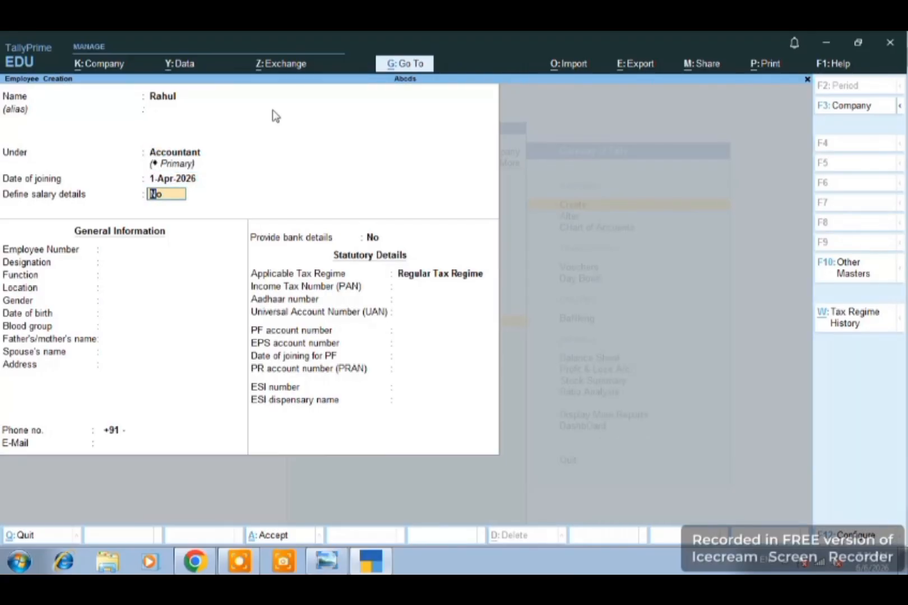
{"action": "key", "text": "Return"}
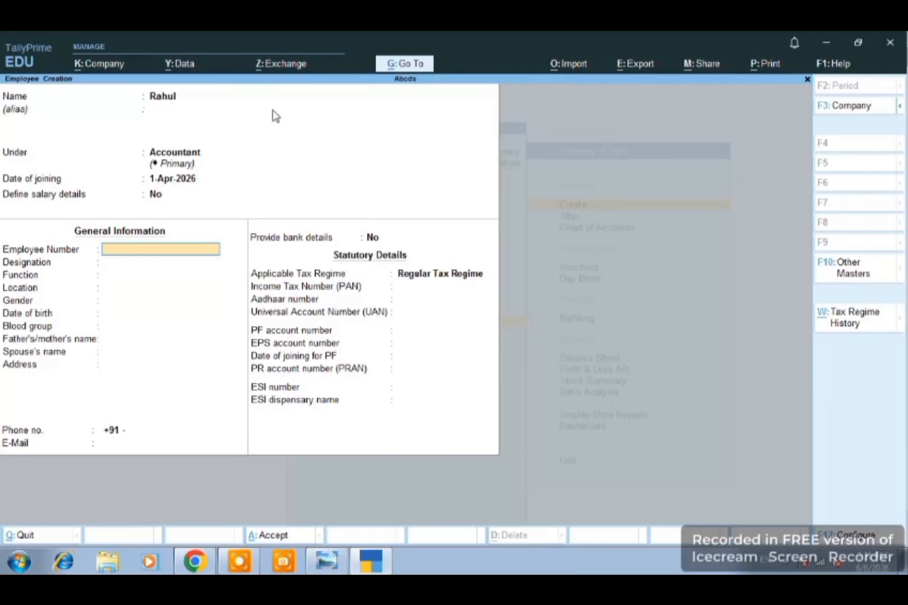
- Skip the Accountant employee's general information, keeping gender and blood group Unknown, and save the employee
{"action": "key", "text": "Return"}
{"action": "key", "text": "Return"}
{"action": "key", "text": "Return"}
{"action": "key", "text": "Return"}
{"action": "key", "text": "Return"}
{"action": "key", "text": "Return"}
{"action": "key", "text": "Return"}
{"action": "key", "text": "Return"}
{"action": "key", "text": "Return"}
{"action": "key", "text": "Return"}
{"action": "key", "text": "Return"}
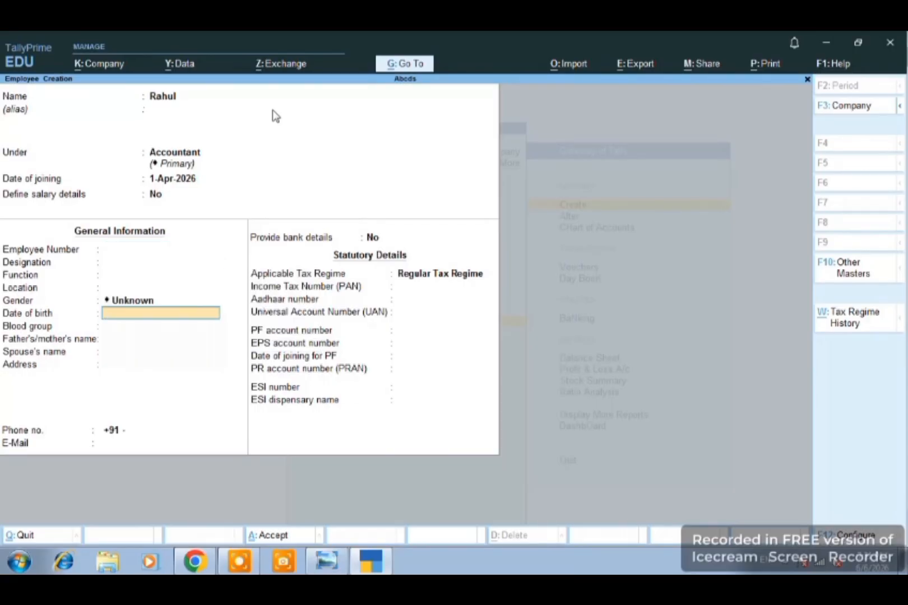
{"action": "key", "text": "Return"}
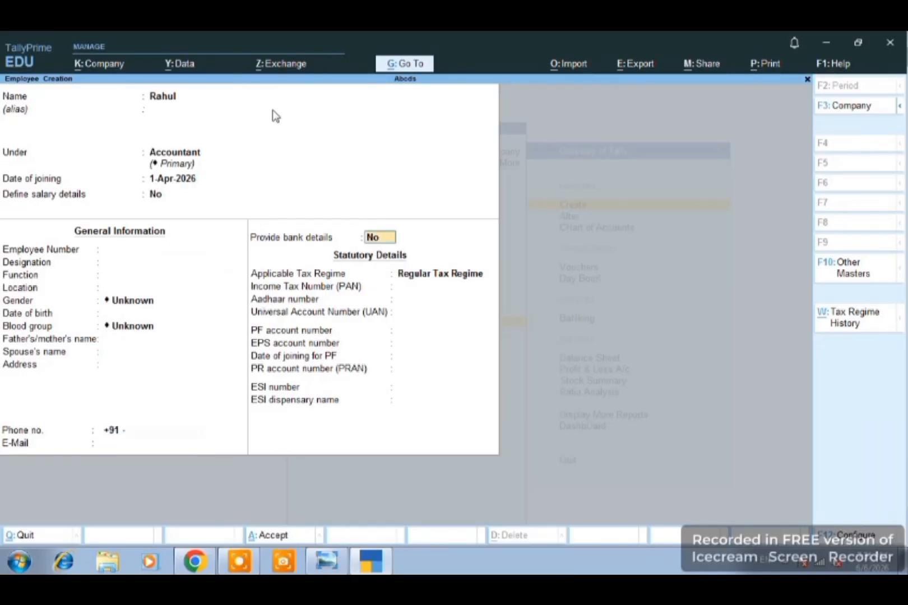
{"action": "key", "text": "ctrl+a"}
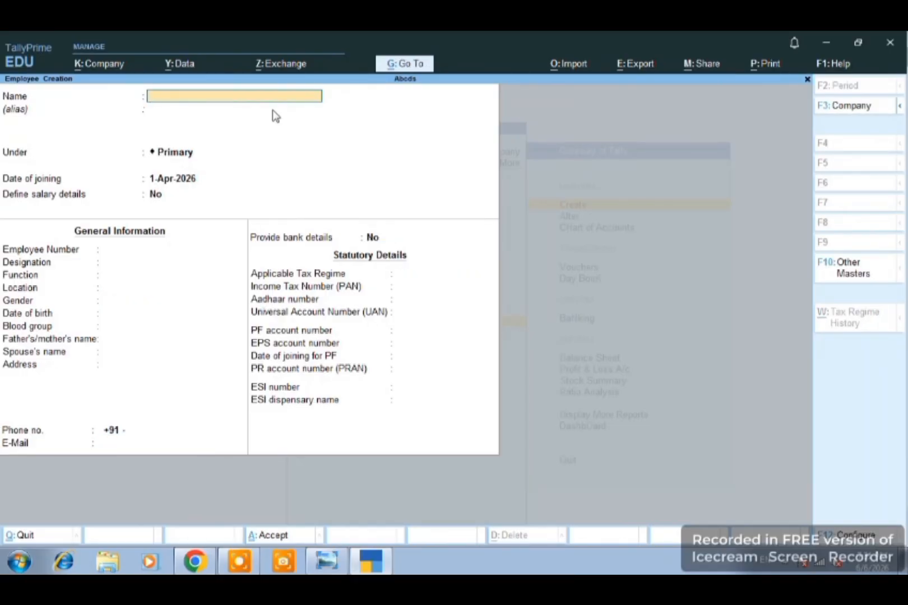
- Create a third employee under Back Office Team with the default joining date and no salary details, and save it
{"action": "type", "text": "Satish"}
{"action": "key", "text": "Return"}
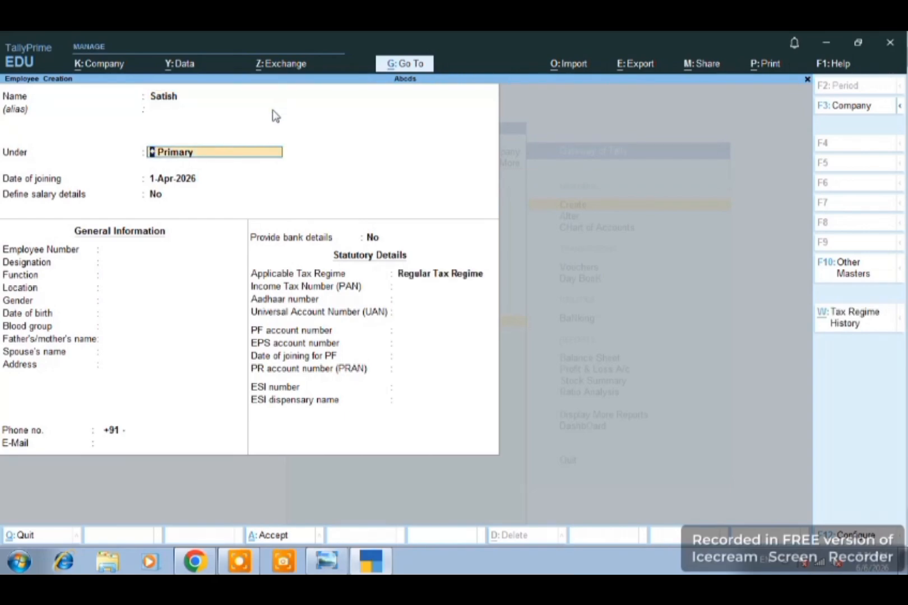
{"action": "type", "text": "Bac"}
{"action": "key", "text": "Return"}
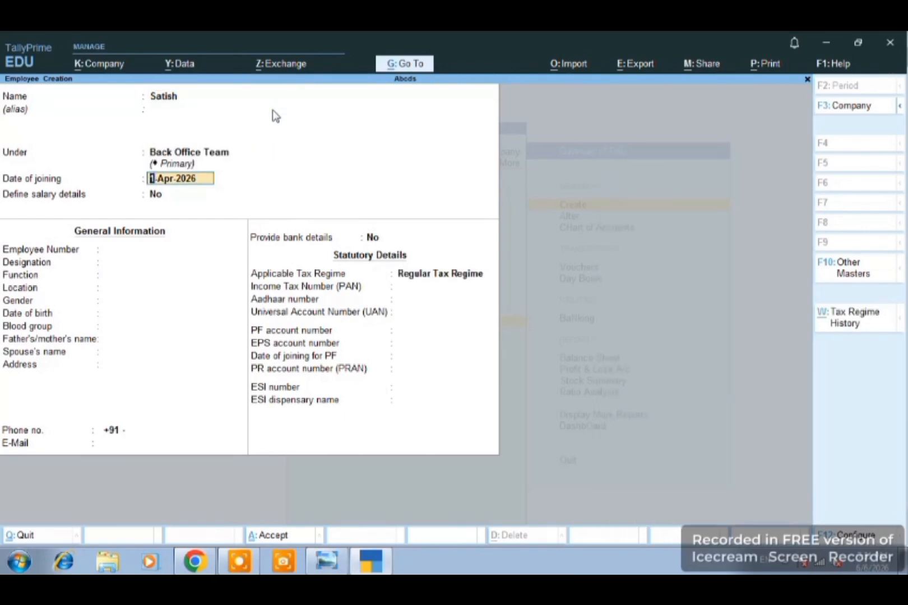
{"action": "key", "text": "Return"}
{"action": "key", "text": "Return"}
{"action": "key", "text": "Return"}
{"action": "key", "text": "Return"}
{"action": "key", "text": "ctrl+a"}
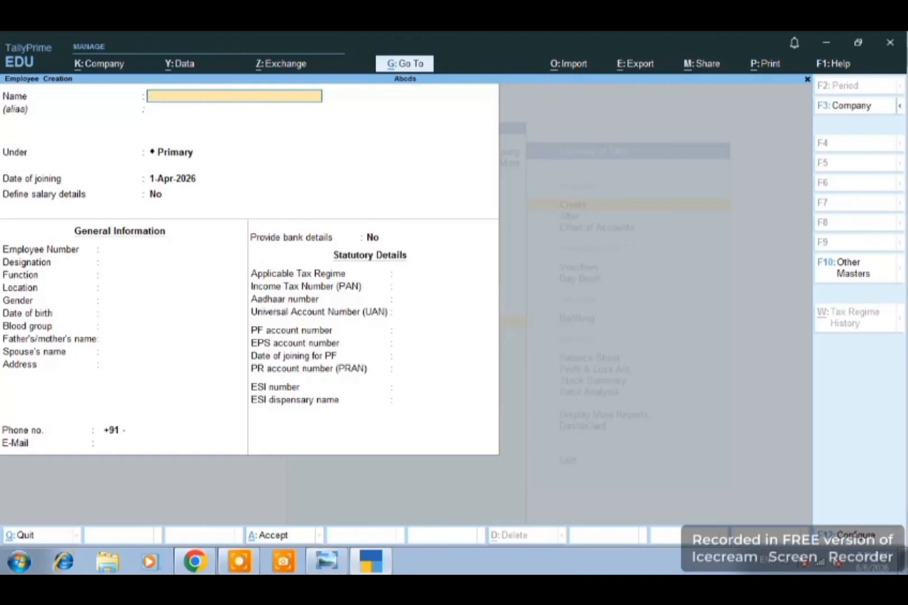
- Switch to Windows Photo Viewer to view the payroll chapter's topic list, and return to TallyPrime
{"action": "left_click", "coordinate": [313, 567]}
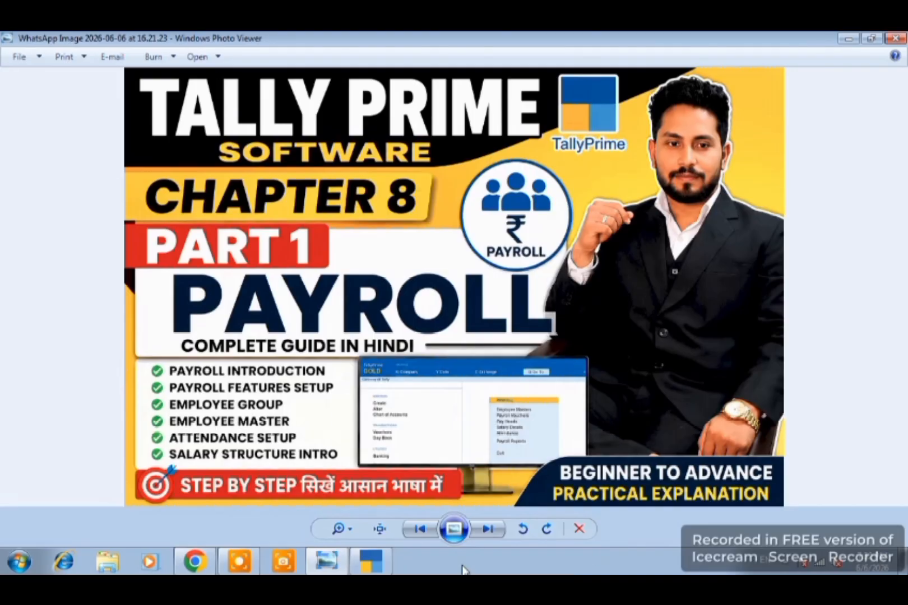
{"action": "left_click", "coordinate": [390, 568]}
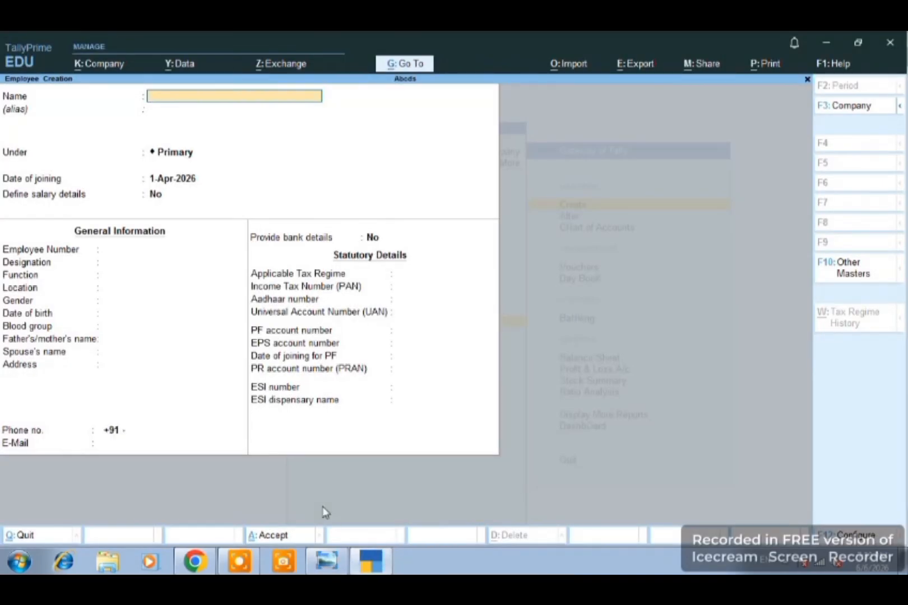
- Leave the blank employee creation form and return to the Gateway of Tally
{"action": "key", "text": "Escape"}
{"action": "key", "text": "Escape"}
{"action": "key", "text": "Escape"}
{"action": "key", "text": "Escape"}
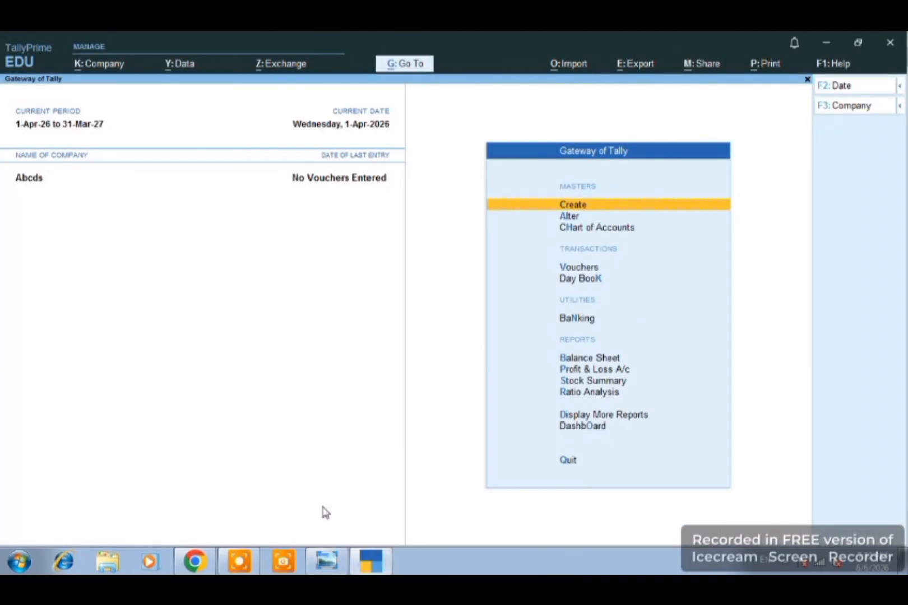
- Open the list of masters to create and examine the payroll entries from Units (Work) through Payroll Voucher Type
{"action": "key", "text": "Return"}
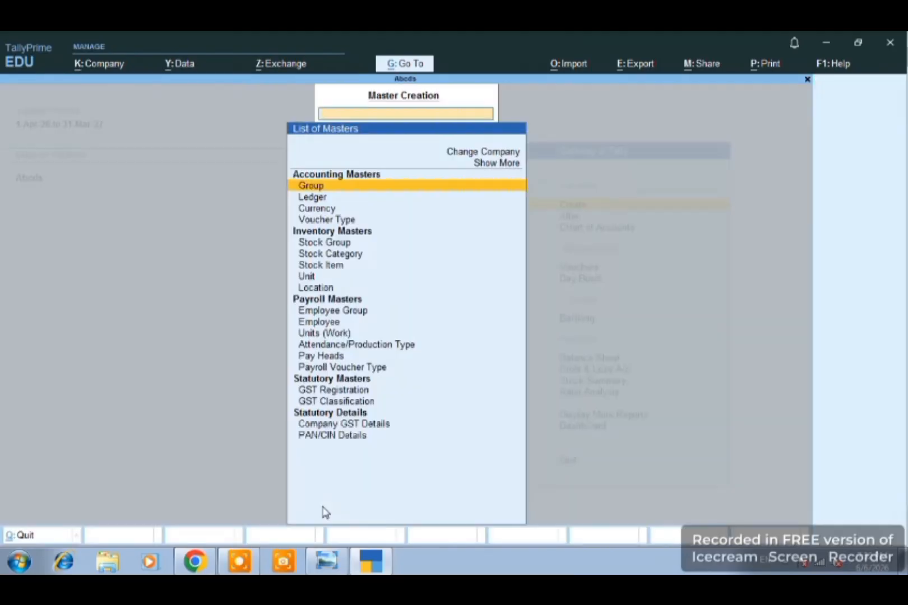
{"action": "key", "text": "Down"}
{"action": "key", "text": "Down"}
{"action": "key", "text": "Down"}
{"action": "key", "text": "Down"}
{"action": "key", "text": "Down"}
{"action": "key", "text": "Down"}
{"action": "key", "text": "Down"}
{"action": "key", "text": "Down"}
{"action": "key", "text": "Down"}
{"action": "key", "text": "Down"}
{"action": "key", "text": "Down"}
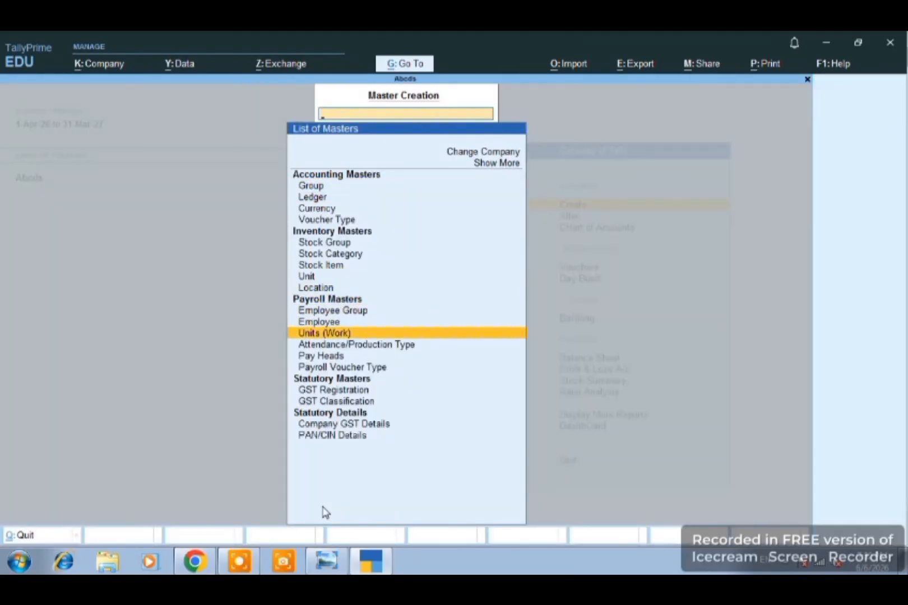
{"action": "key", "text": "Down"}
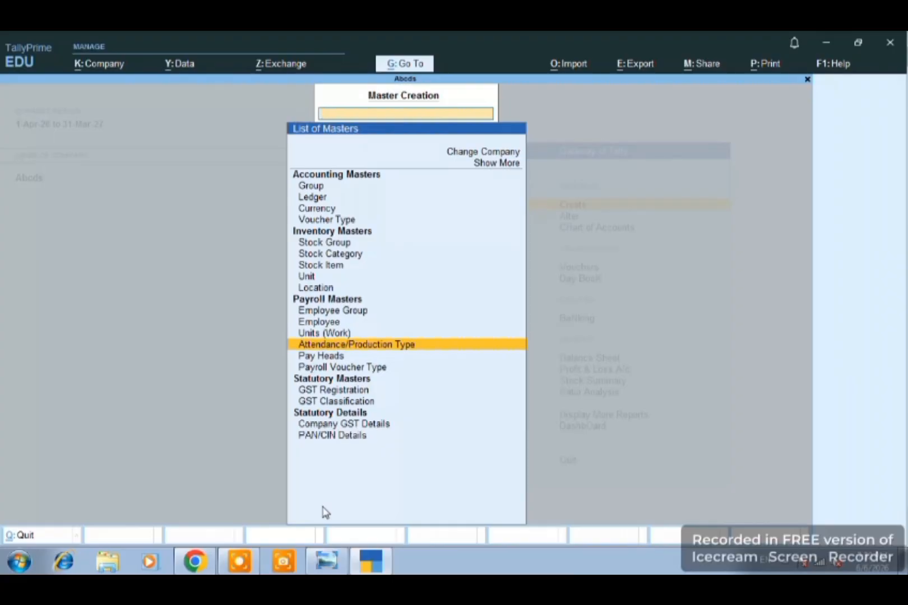
{"action": "key", "text": "Down"}
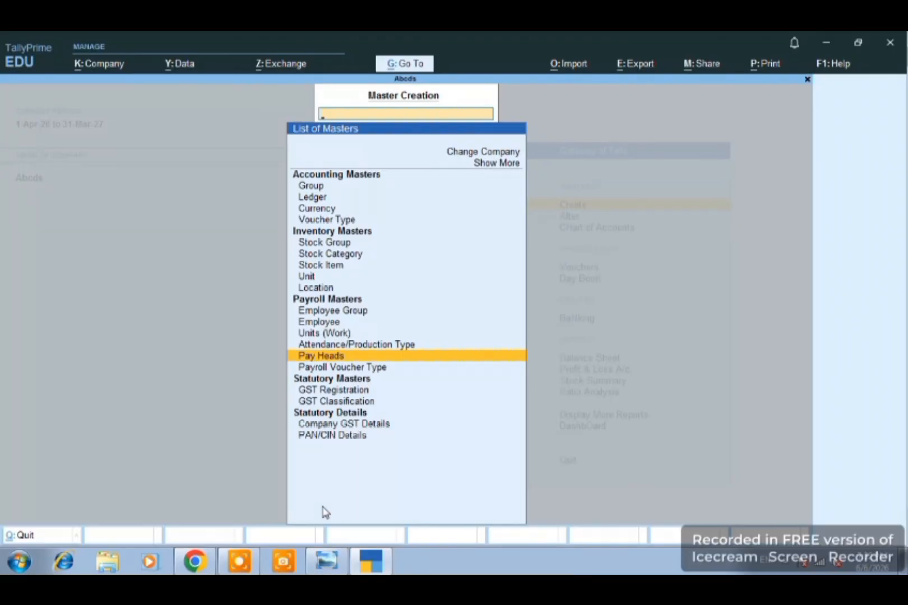
{"action": "key", "text": "Down"}
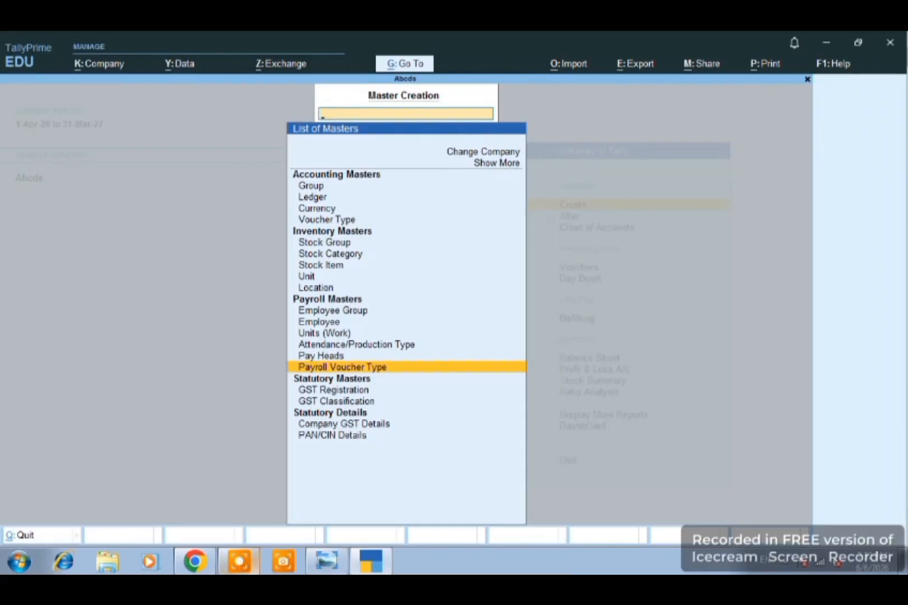
{"action": "left_click", "coordinate": [336, 563]}
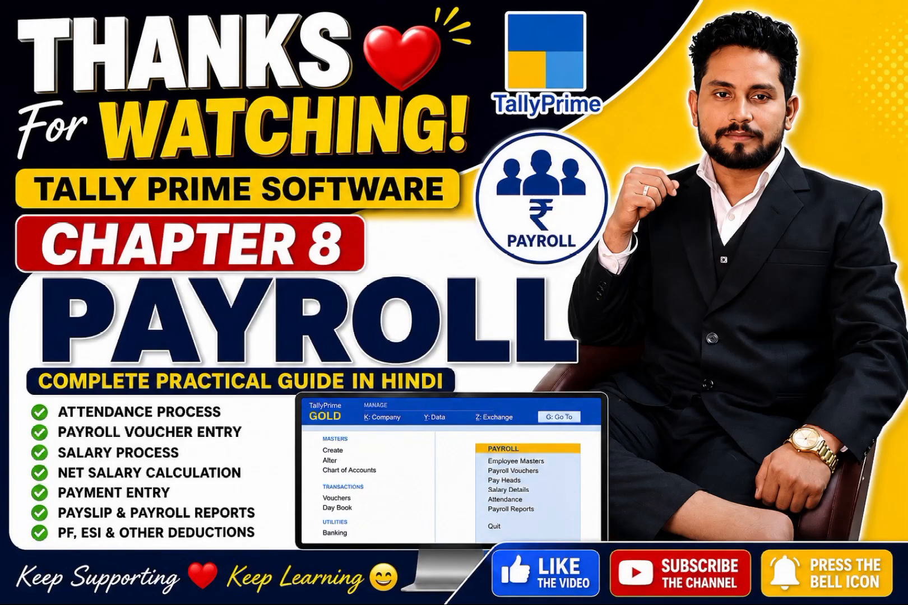